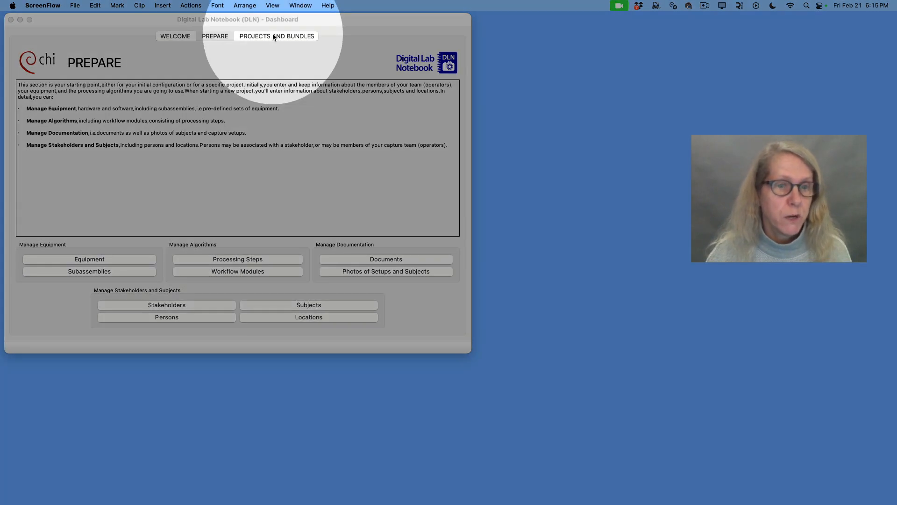
Step: Open the details of the RTI image bundle "66.4.3 Assyrian Detail" from the Image Bundles overview
{"action": "left_click", "coordinate": [273, 36]}
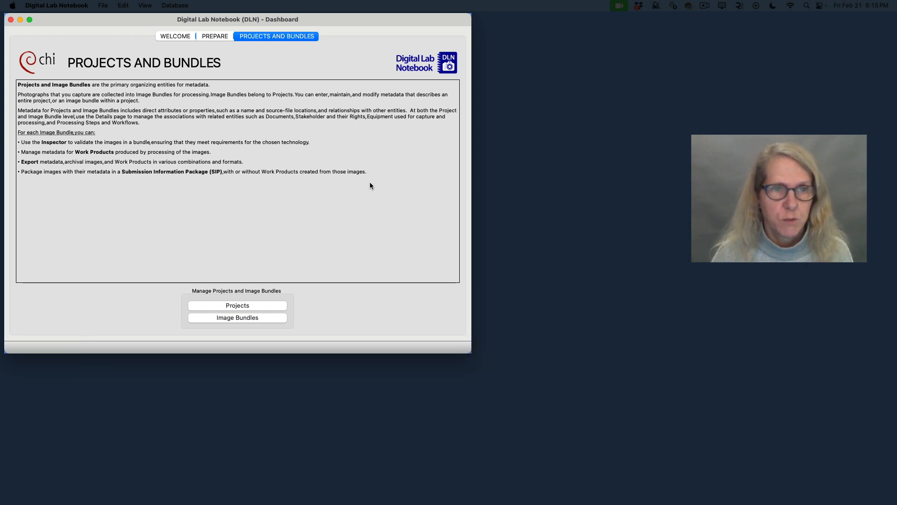
{"action": "left_click", "coordinate": [251, 318]}
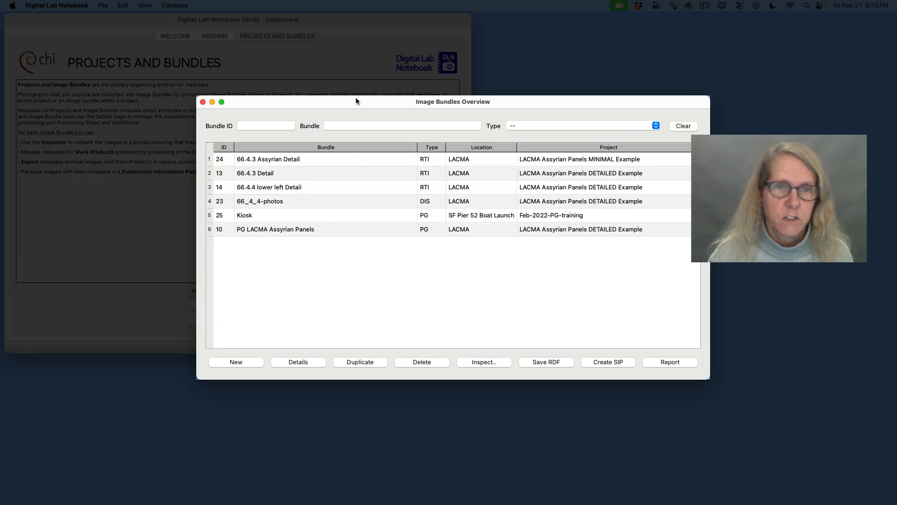
{"action": "left_click_drag", "start_coordinate": [352, 99], "coordinate": [304, 65]}
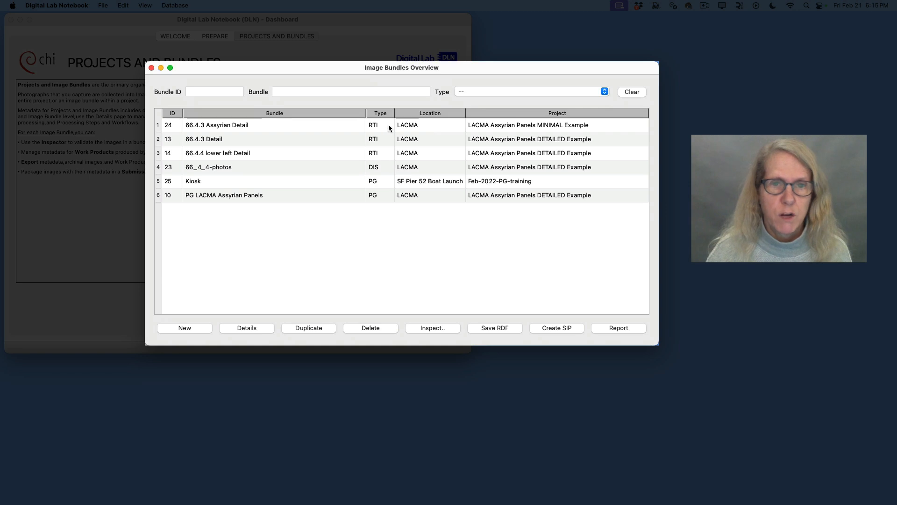
{"action": "left_click", "coordinate": [373, 125]}
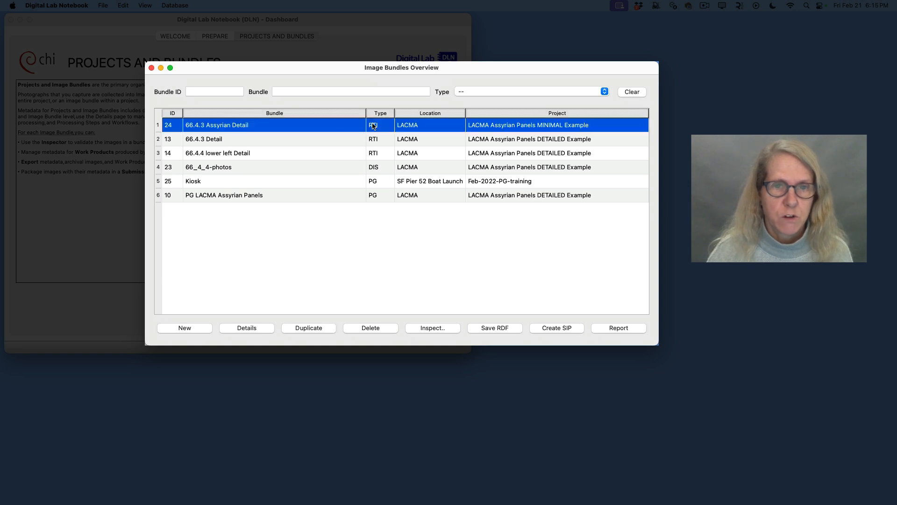
{"action": "double_click", "coordinate": [254, 126]}
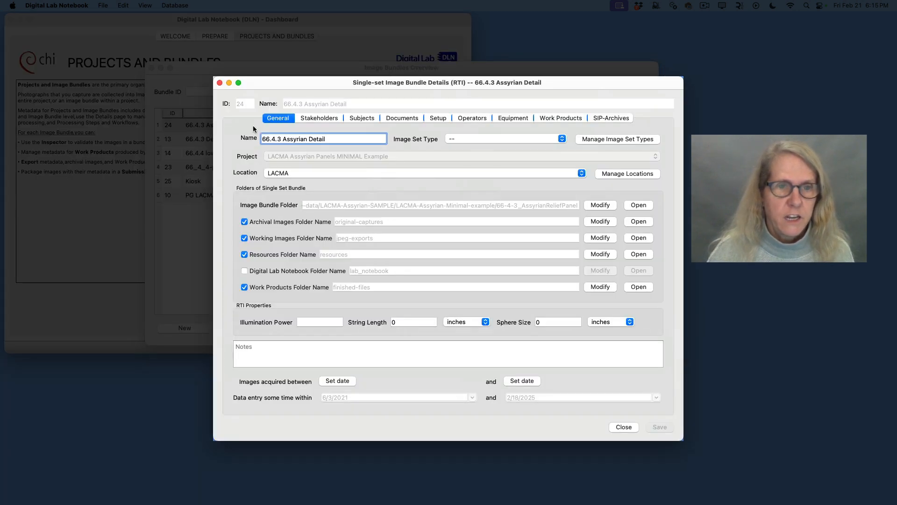
{"action": "left_click_drag", "start_coordinate": [323, 80], "coordinate": [256, 60]}
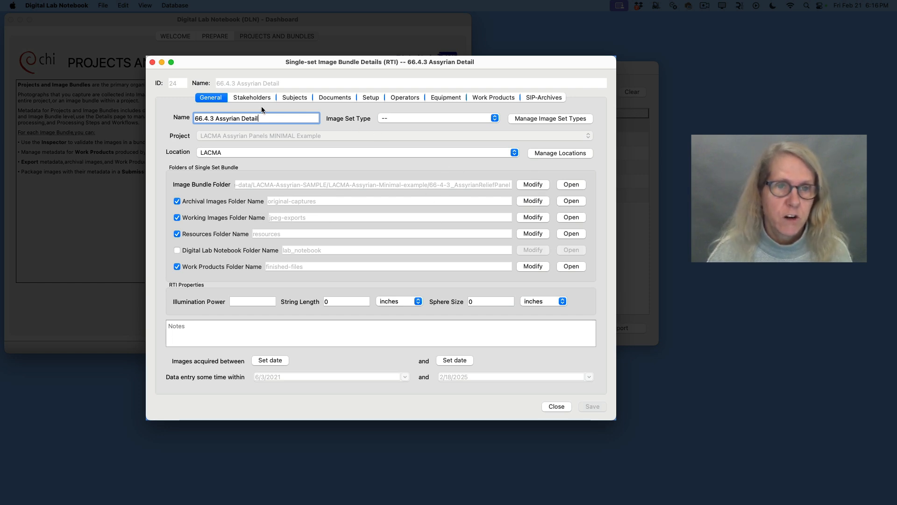
Step: Review the subjects, setup photos and equipment associated with the image bundle
{"action": "left_click", "coordinate": [293, 97]}
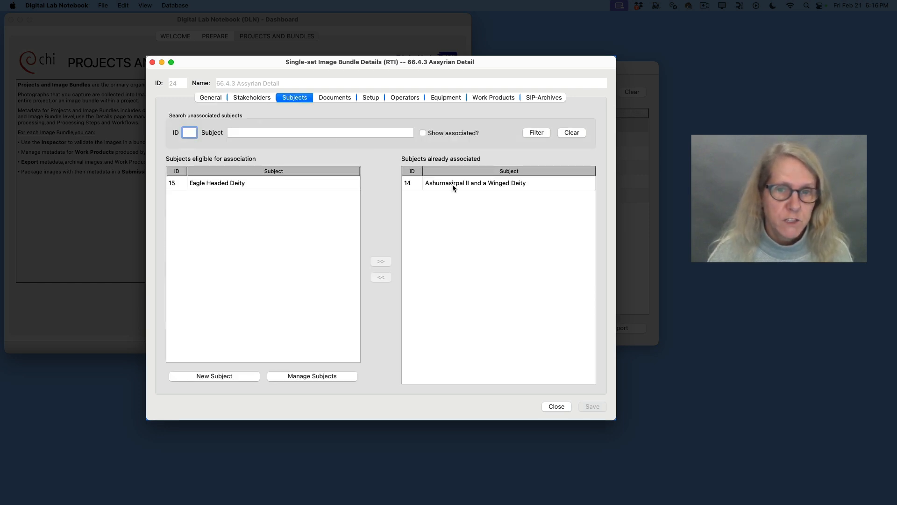
{"action": "left_click", "coordinate": [370, 99]}
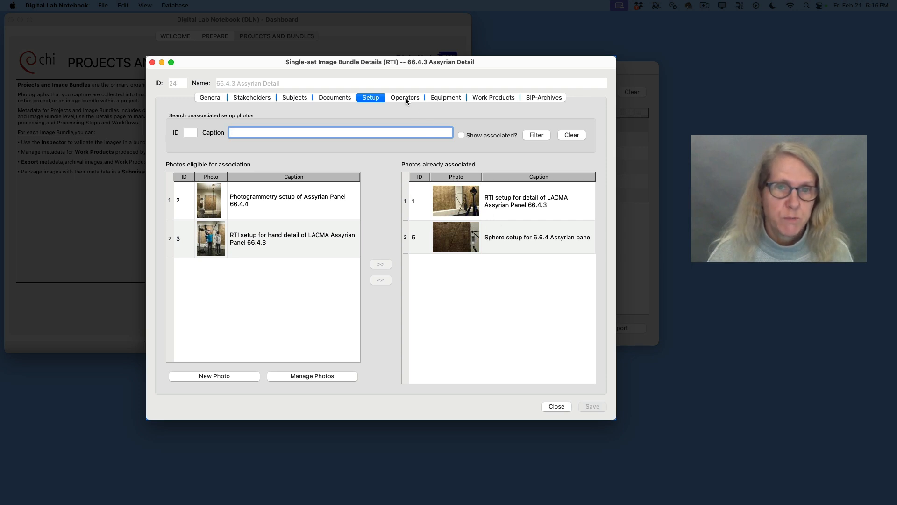
{"action": "left_click", "coordinate": [447, 97]}
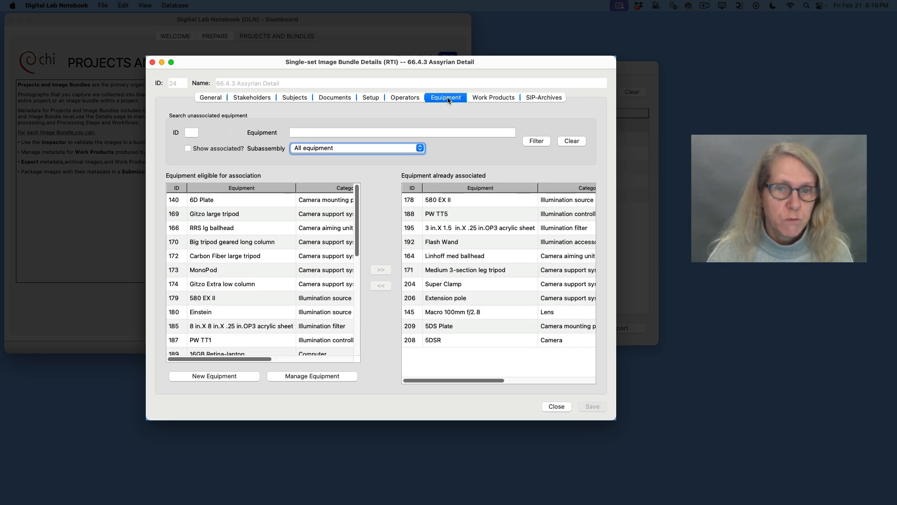
Step: Open the details of the bundle's work product "66.4.4 cropped PTM"
{"action": "left_click", "coordinate": [493, 97]}
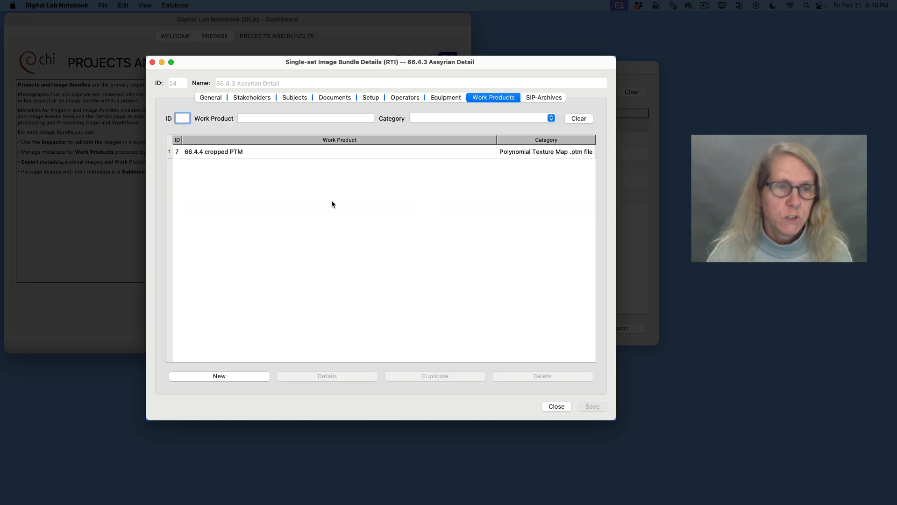
{"action": "left_click", "coordinate": [232, 154]}
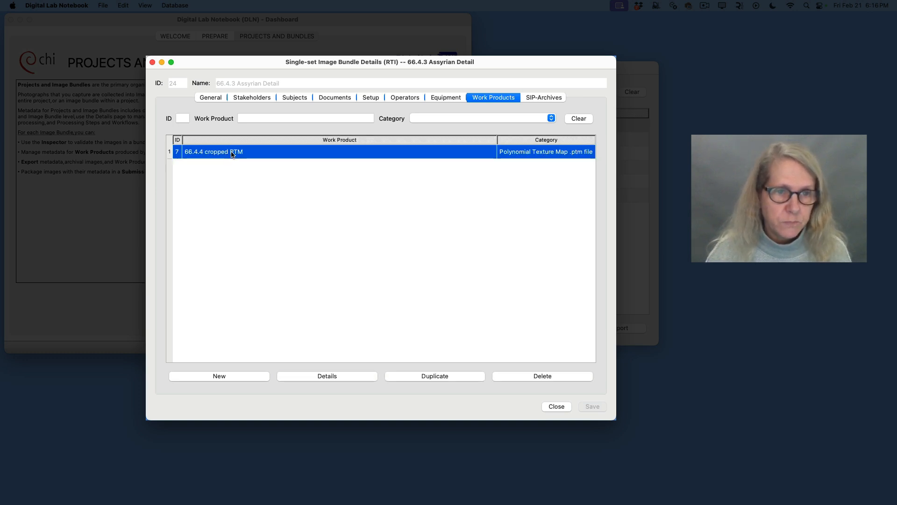
{"action": "double_click", "coordinate": [232, 152]}
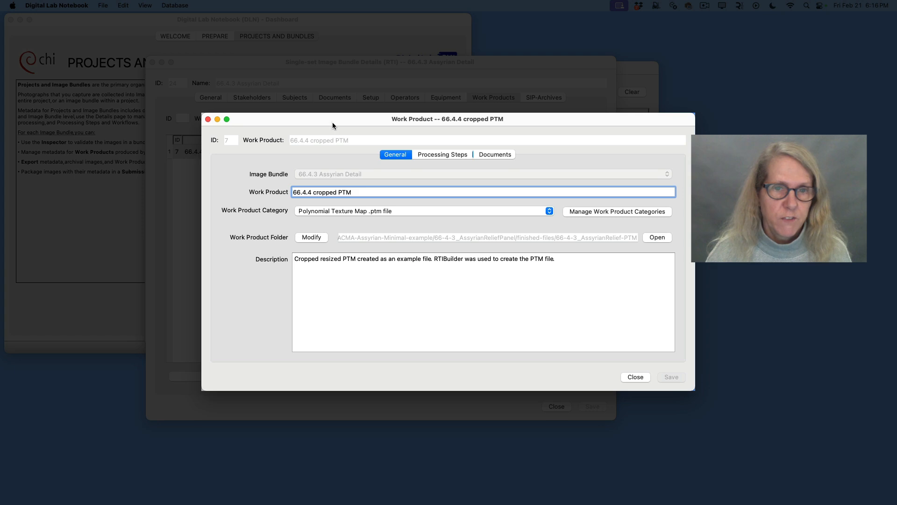
{"action": "left_click_drag", "start_coordinate": [334, 119], "coordinate": [305, 106]}
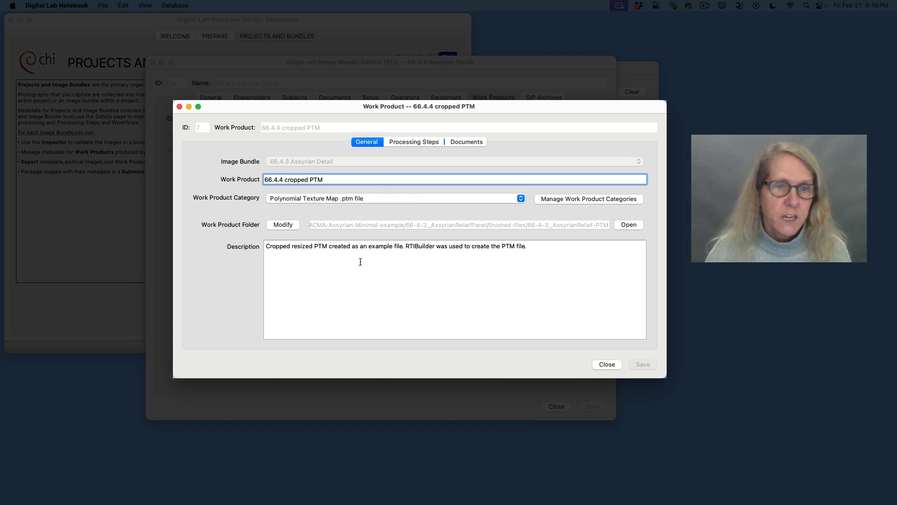
Step: Set the work product folder to 66-4-3_AssyrianRelief-PTM inside finished-files
{"action": "left_click", "coordinate": [282, 225]}
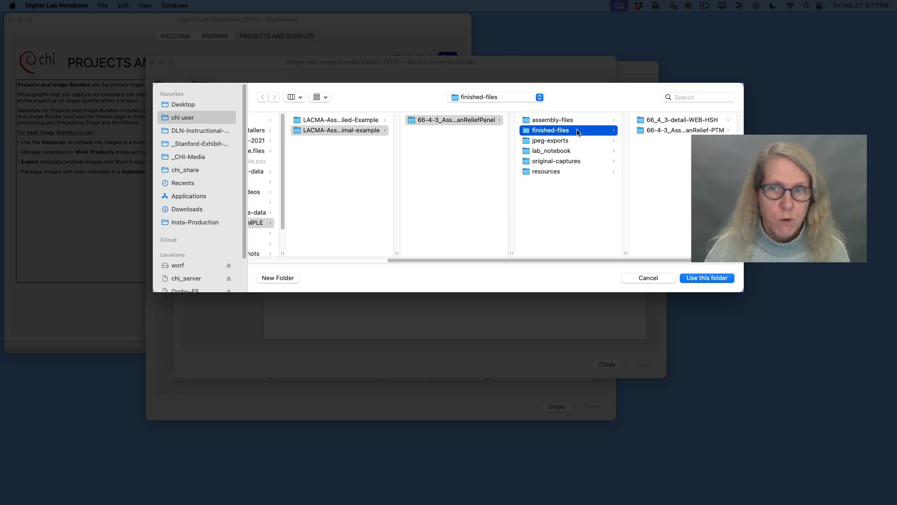
{"action": "left_click", "coordinate": [671, 131]}
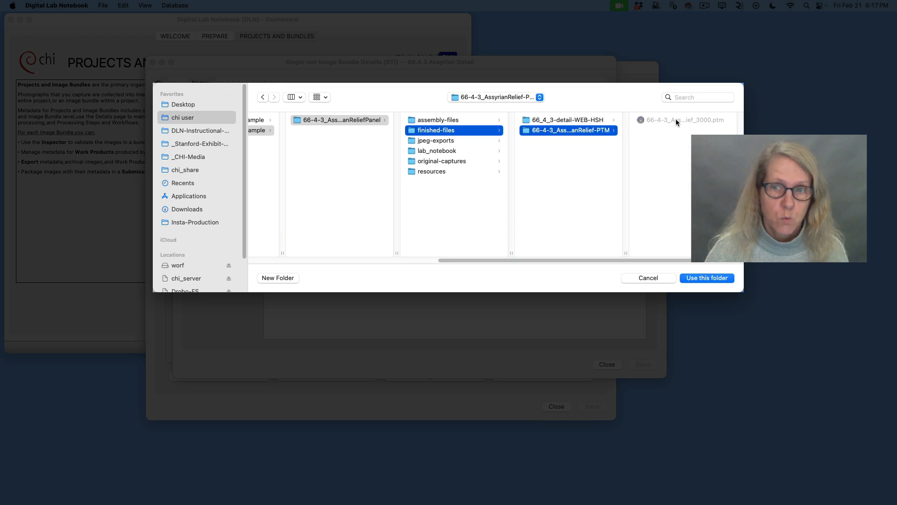
{"action": "left_click", "coordinate": [708, 278]}
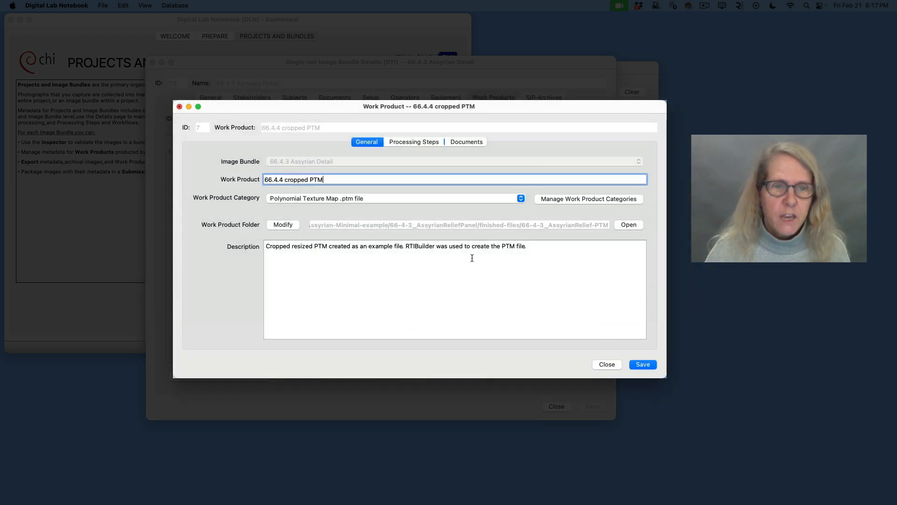
Step: Review the processing steps and documents associated with the work product, ending on its processing steps
{"action": "left_click", "coordinate": [422, 142]}
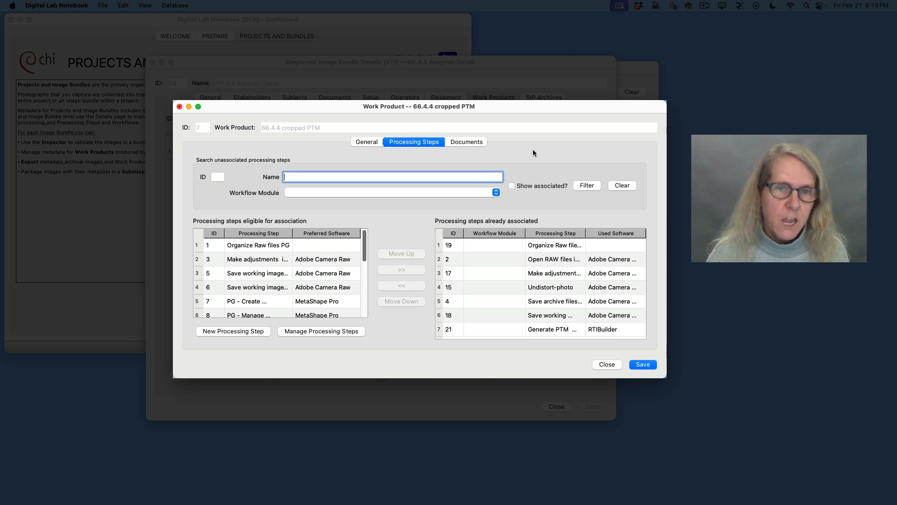
{"action": "left_click", "coordinate": [463, 143]}
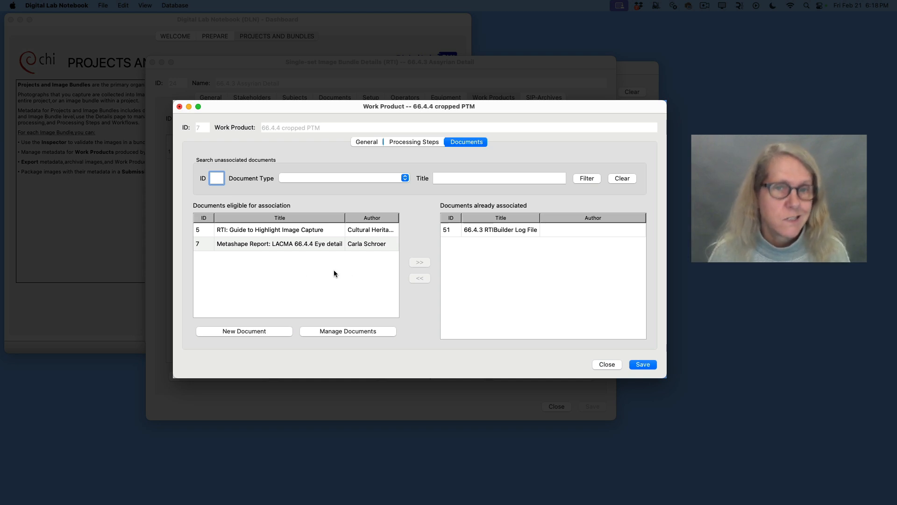
{"action": "left_click", "coordinate": [401, 142]}
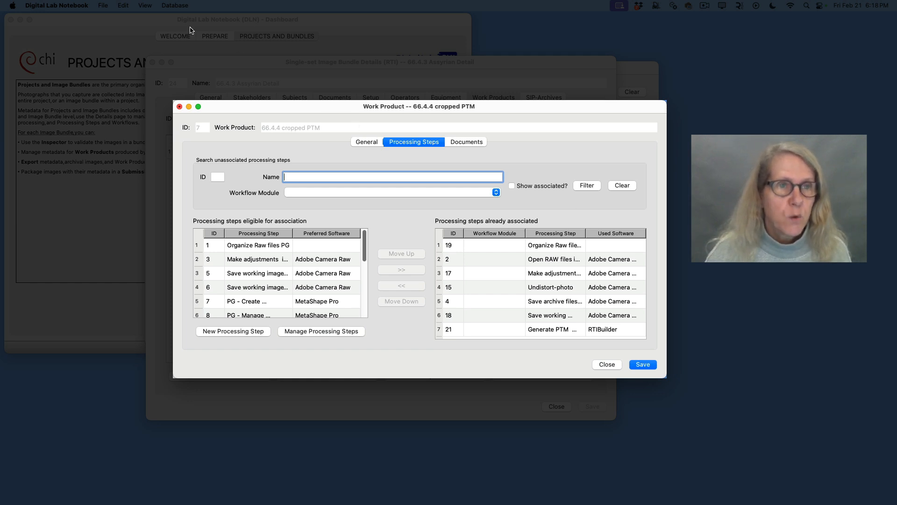
Step: Open the Processing Steps overview from the dashboard's Prepare section and look through the whole list
{"action": "left_click", "coordinate": [150, 18]}
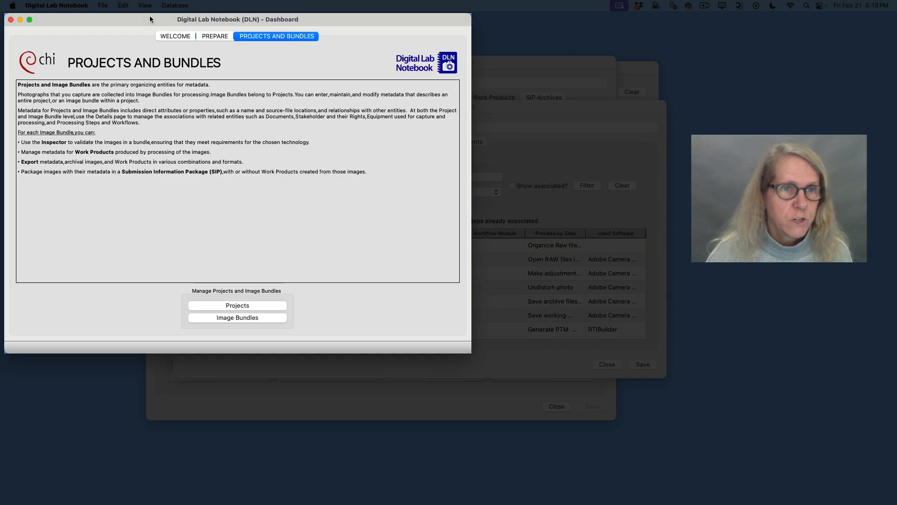
{"action": "left_click", "coordinate": [212, 36]}
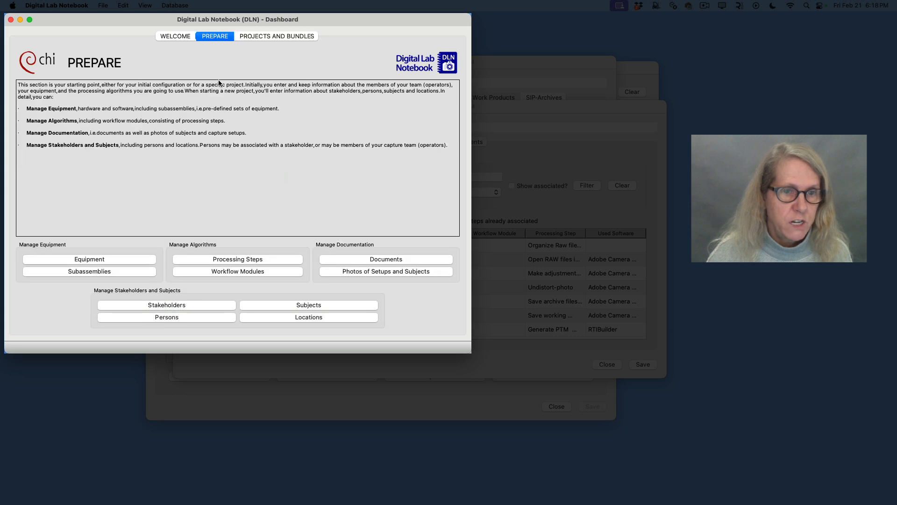
{"action": "left_click", "coordinate": [260, 259]}
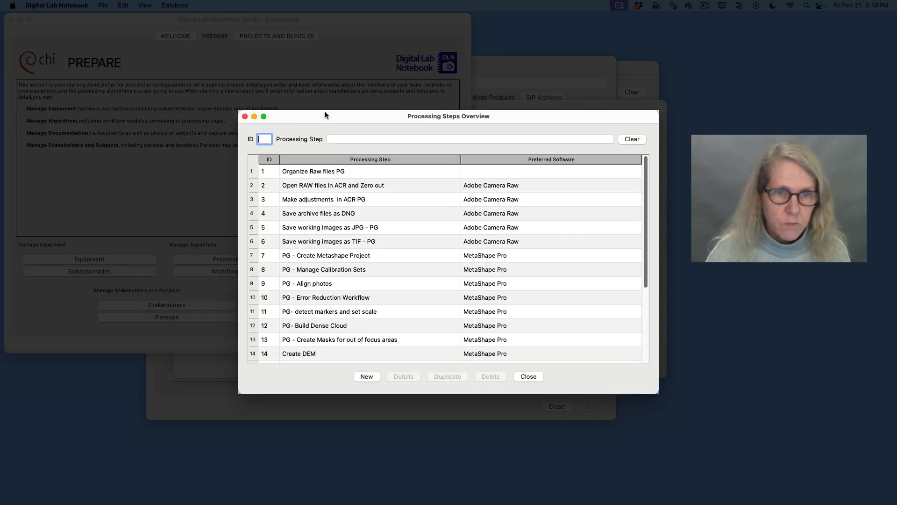
{"action": "left_click_drag", "start_coordinate": [326, 115], "coordinate": [255, 93]}
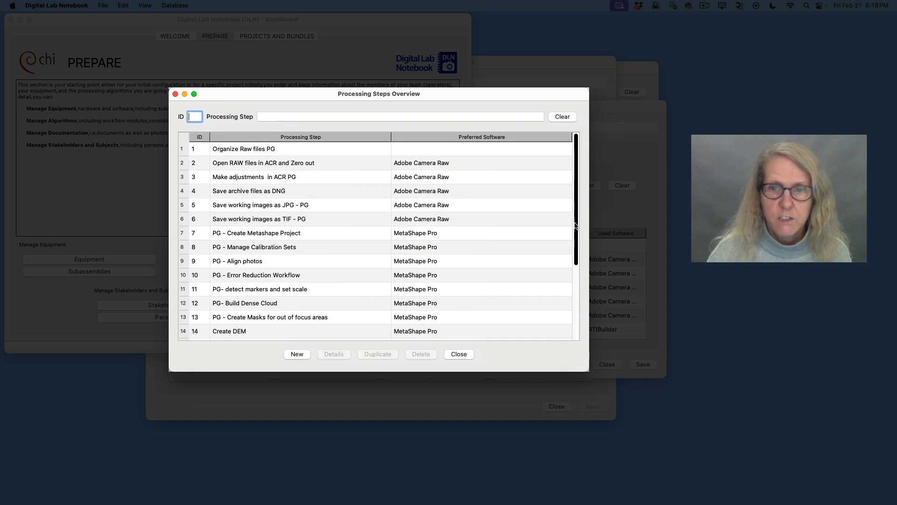
{"action": "scroll", "coordinate": [563, 317], "scroll_direction": "down", "scroll_amount": 5}
{"action": "scroll", "coordinate": [563, 315], "scroll_direction": "up", "scroll_amount": 5}
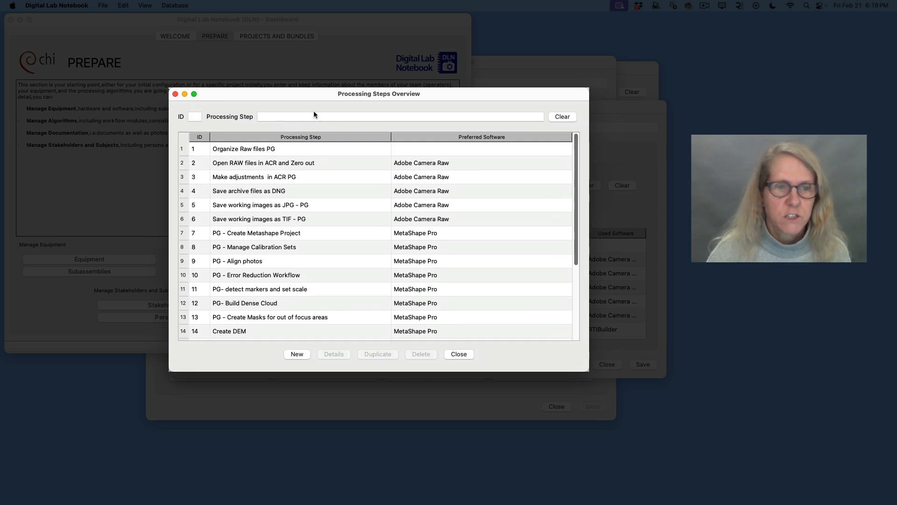
Step: Filter the processing steps by the name "RTI"
{"action": "left_click", "coordinate": [306, 116]}
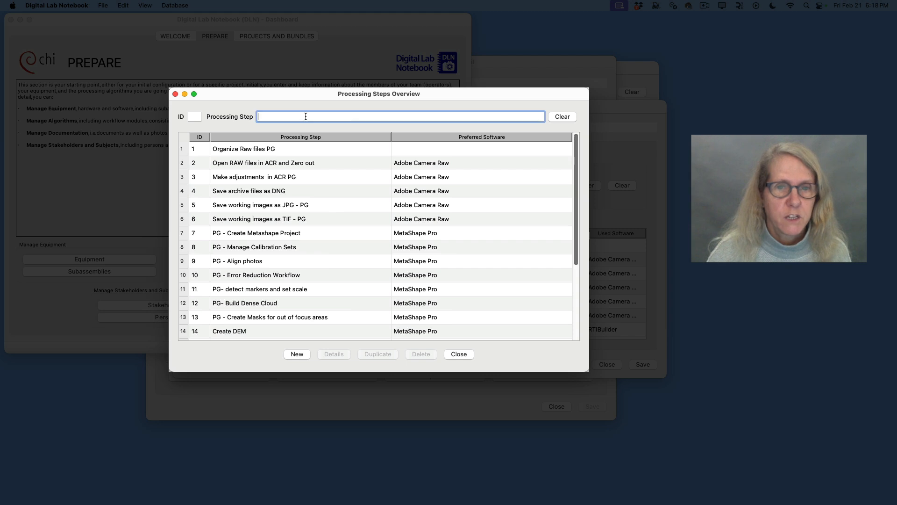
{"action": "type", "text": "RT"}
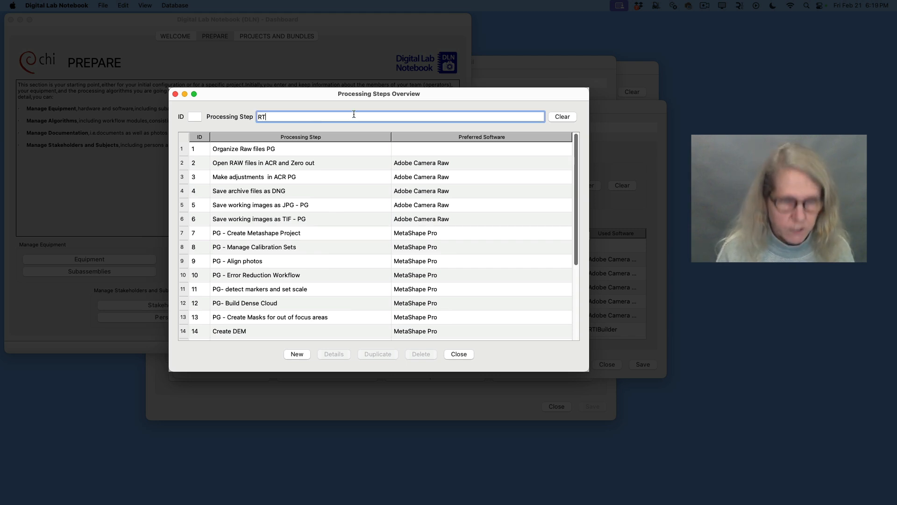
{"action": "type", "text": "I"}
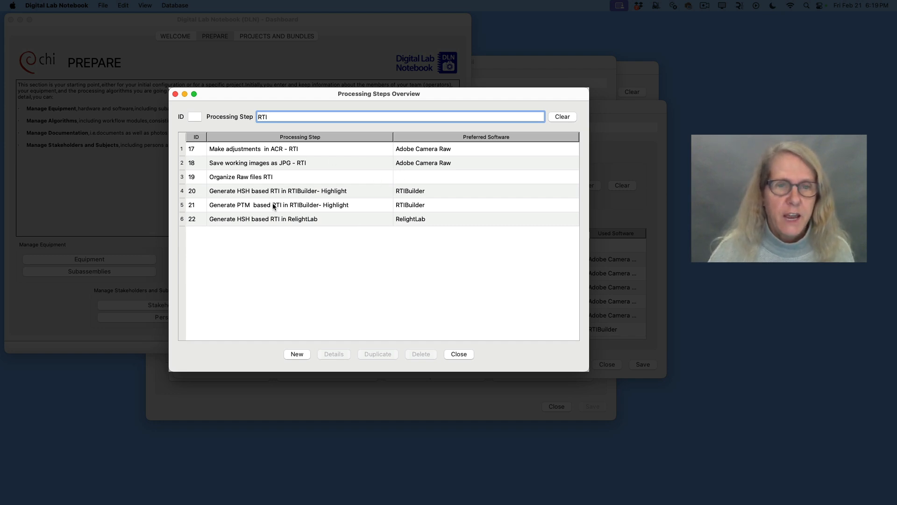
Step: Examine the preferred software options, description and documents of the "Generate PTM based RTI in RTIBuilder- Highlight" processing step
{"action": "double_click", "coordinate": [255, 205]}
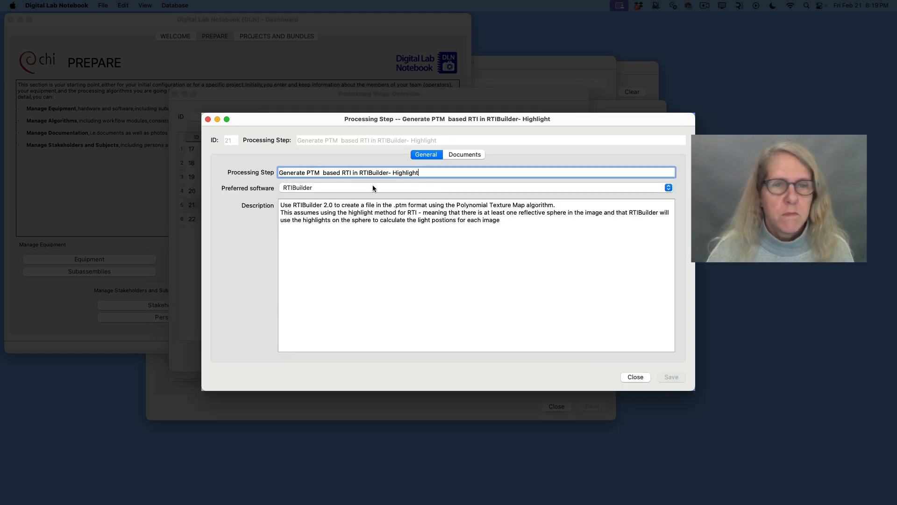
{"action": "left_click", "coordinate": [346, 188]}
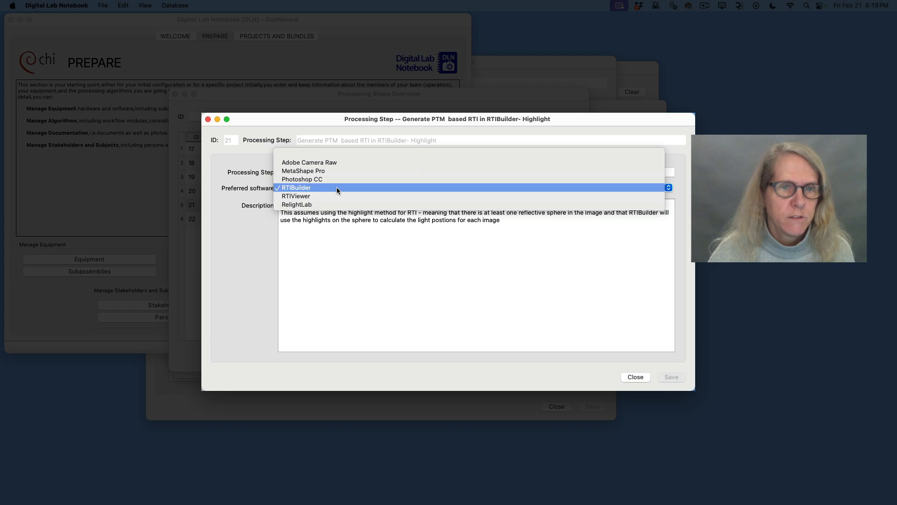
{"action": "left_click", "coordinate": [336, 187]}
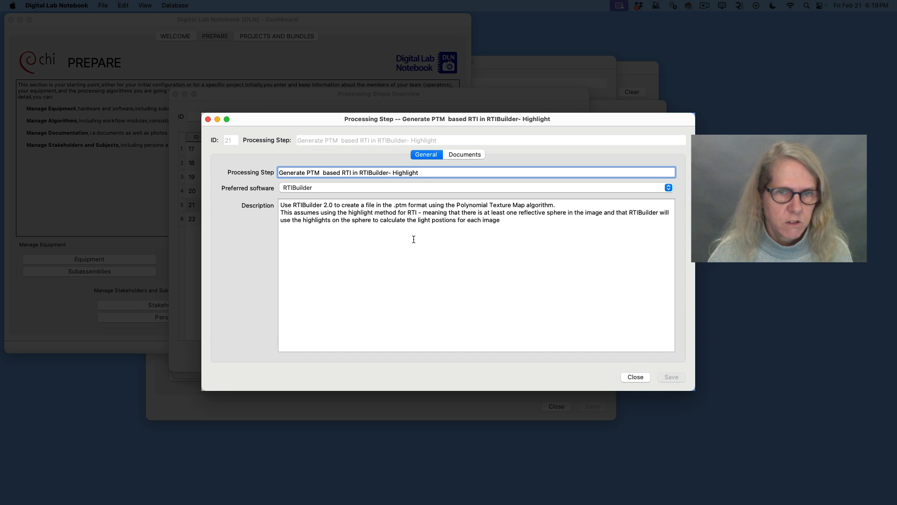
{"action": "left_click", "coordinate": [461, 156]}
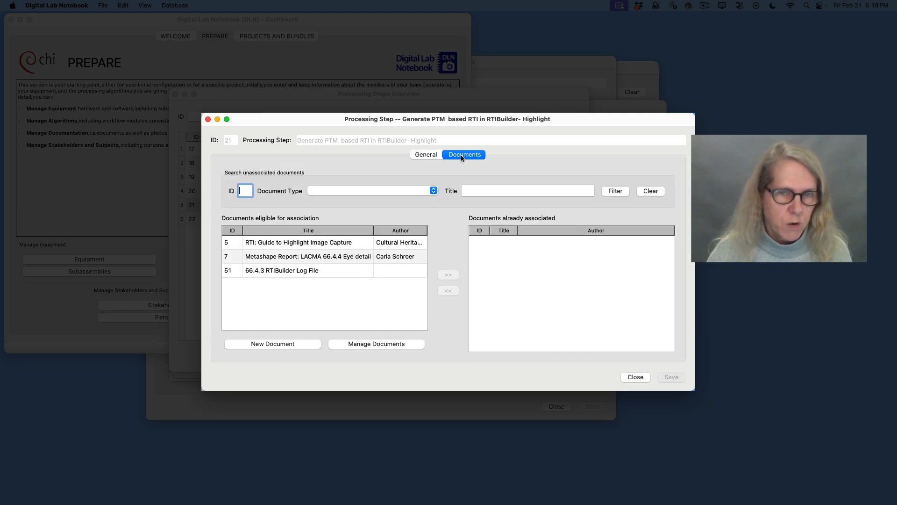
{"action": "left_click", "coordinate": [425, 154]}
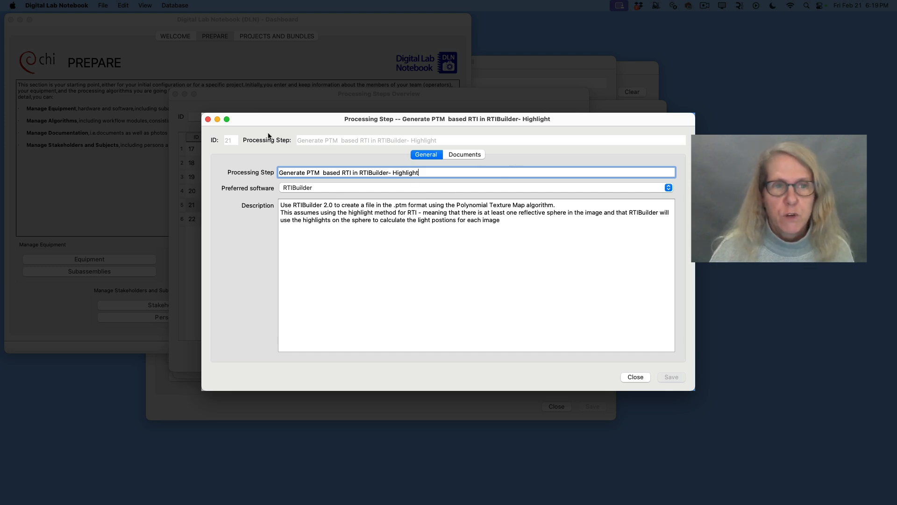
Step: Close the processing step and its overview, and return to the work product through the Projects and Bundles section
{"action": "left_click", "coordinate": [208, 120]}
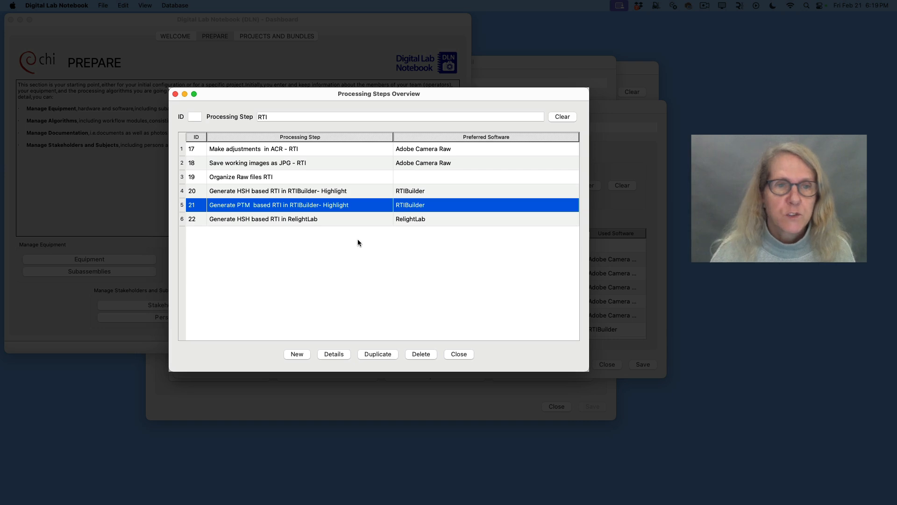
{"action": "left_click", "coordinate": [176, 94]}
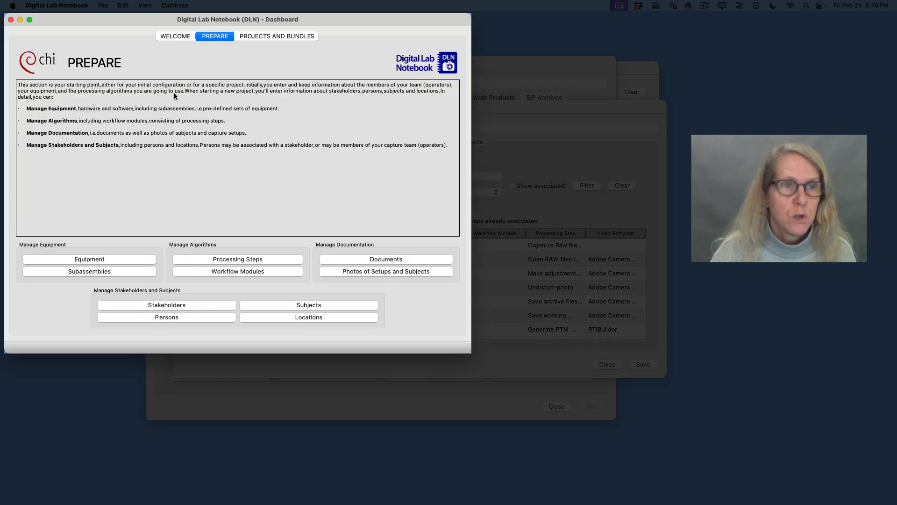
{"action": "left_click", "coordinate": [287, 34]}
{"action": "left_click", "coordinate": [535, 139]}
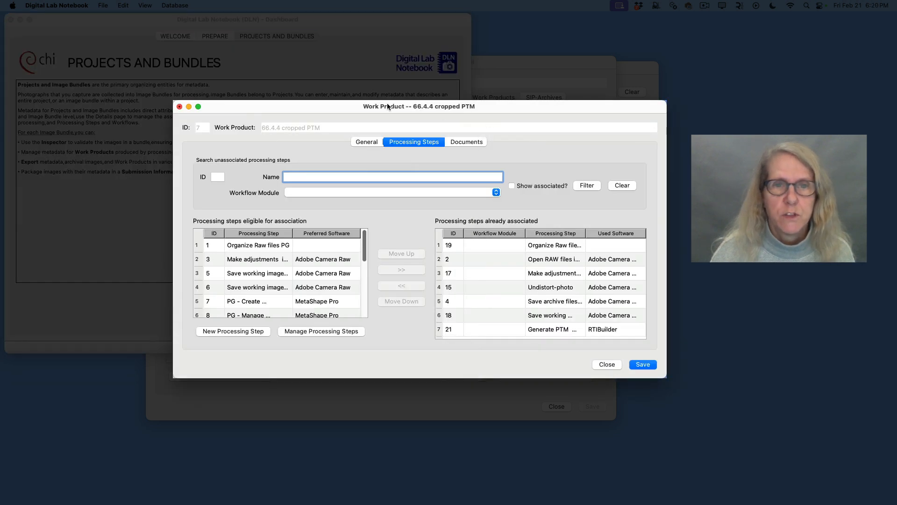
Step: Close the "66.4.4 cropped PTM" work product, discarding its changes, and start a new work product for the image bundle
{"action": "left_click", "coordinate": [180, 107]}
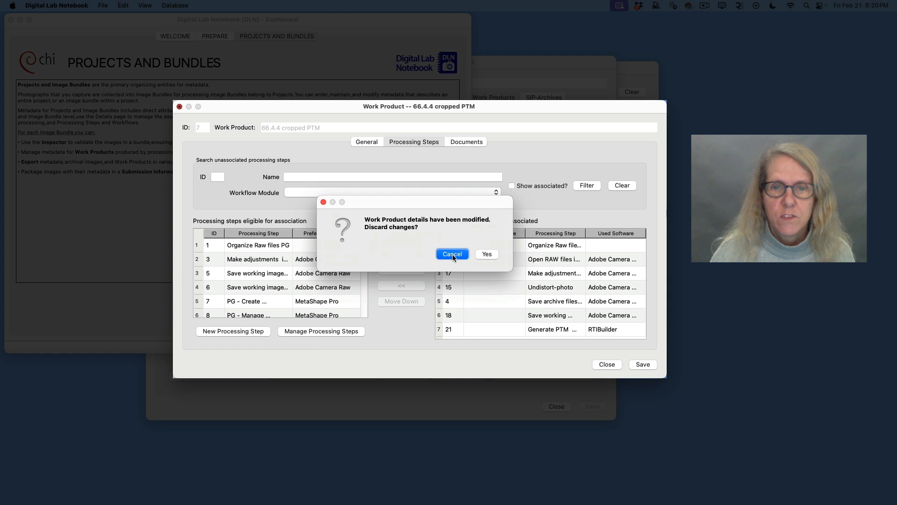
{"action": "left_click", "coordinate": [490, 254]}
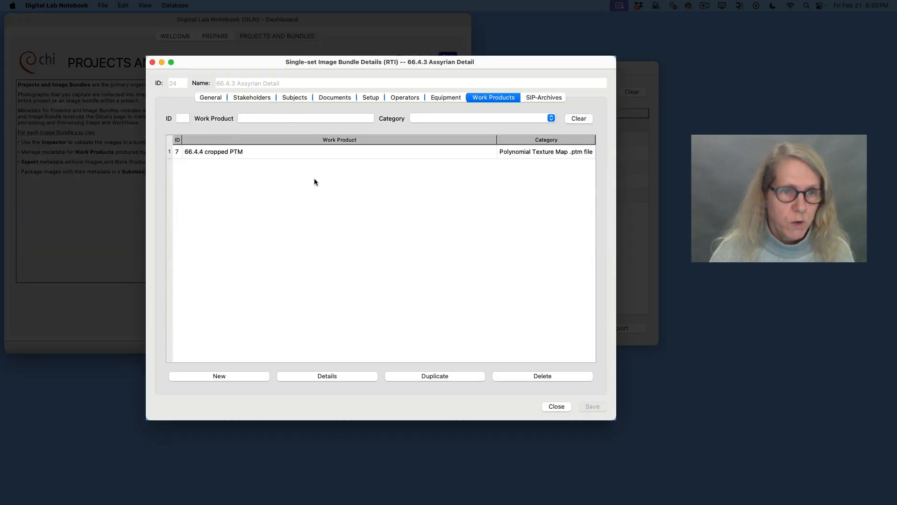
{"action": "left_click", "coordinate": [231, 376]}
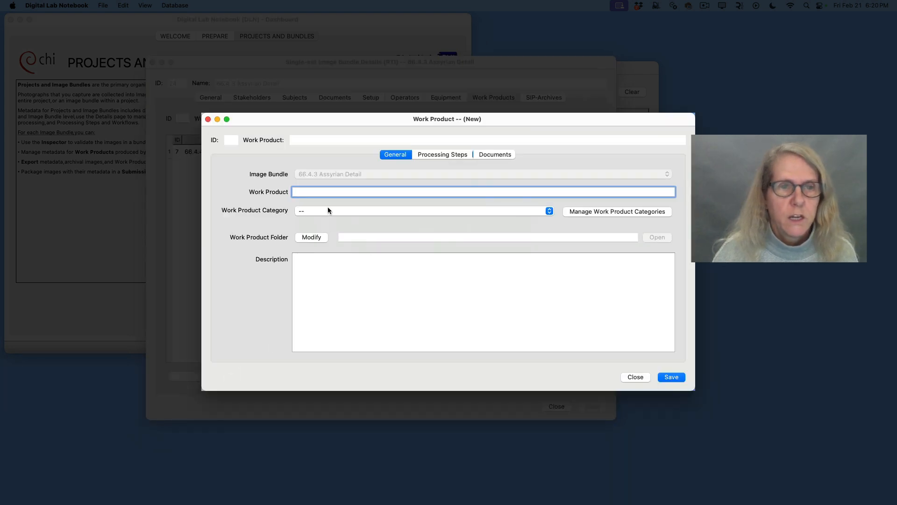
Step: Name the new work product "66.4.4 Relight WEB HSH" and set its category to "Relight RTI output for Web"
{"action": "type", "text": "66.4.4"}
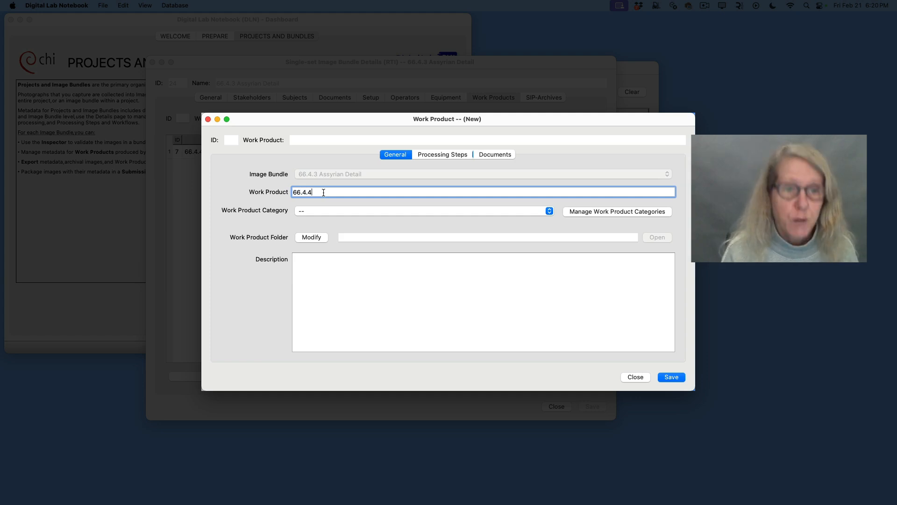
{"action": "type", "text": " Relight"}
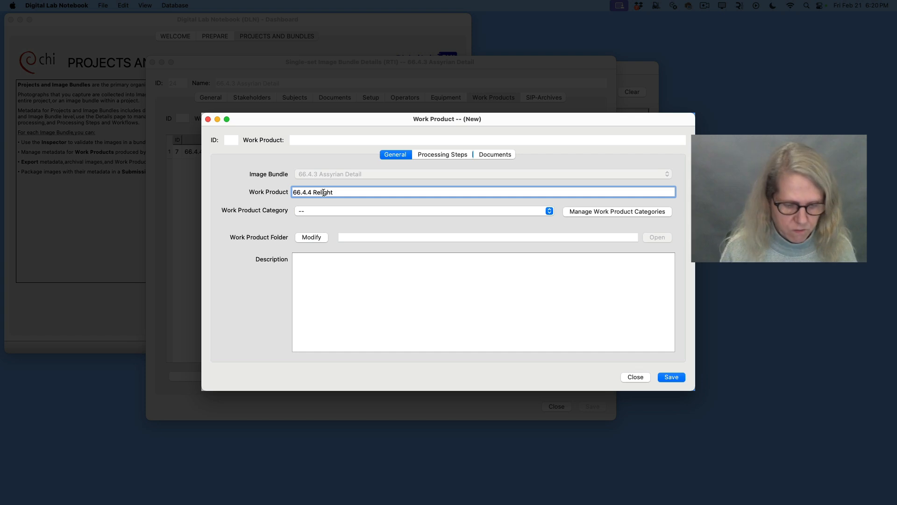
{"action": "type", "text": " WED"}
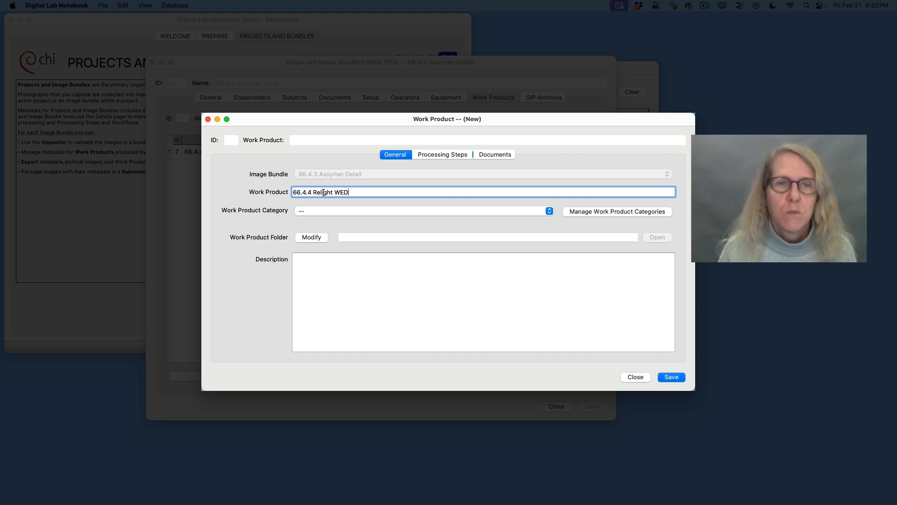
{"action": "key", "text": "BackSpace"}
{"action": "type", "text": "B"}
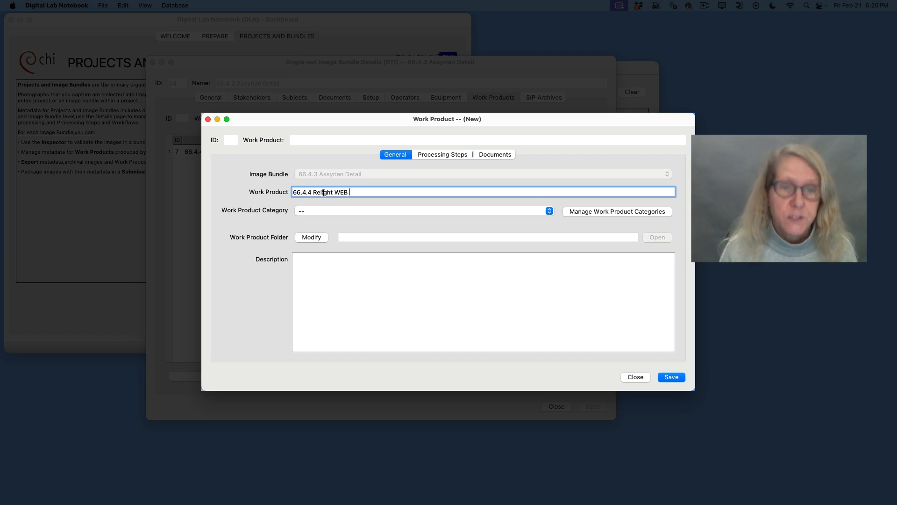
{"action": "type", "text": " HSH"}
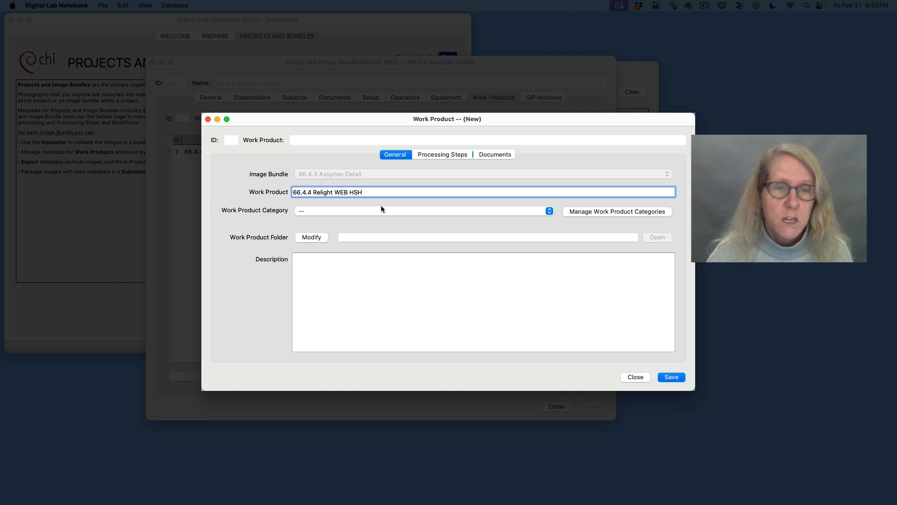
{"action": "left_click", "coordinate": [550, 212]}
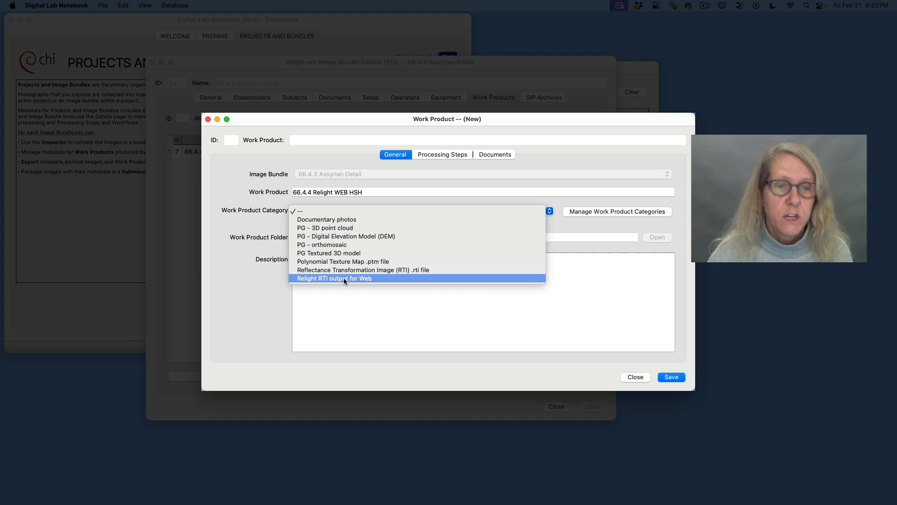
{"action": "left_click", "coordinate": [312, 278]}
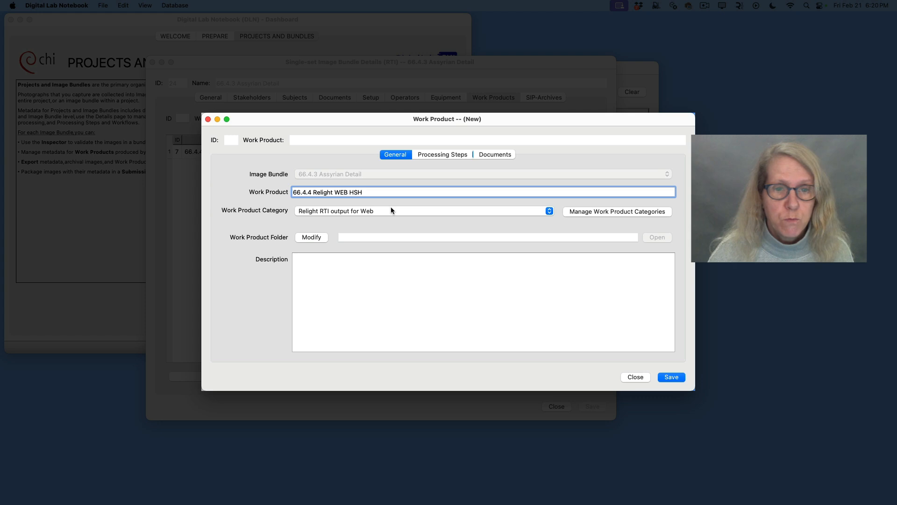
Step: Examine the "Relight RTI output for Web" entry in the work product categories, then close the category list without editing anything
{"action": "left_click", "coordinate": [608, 210]}
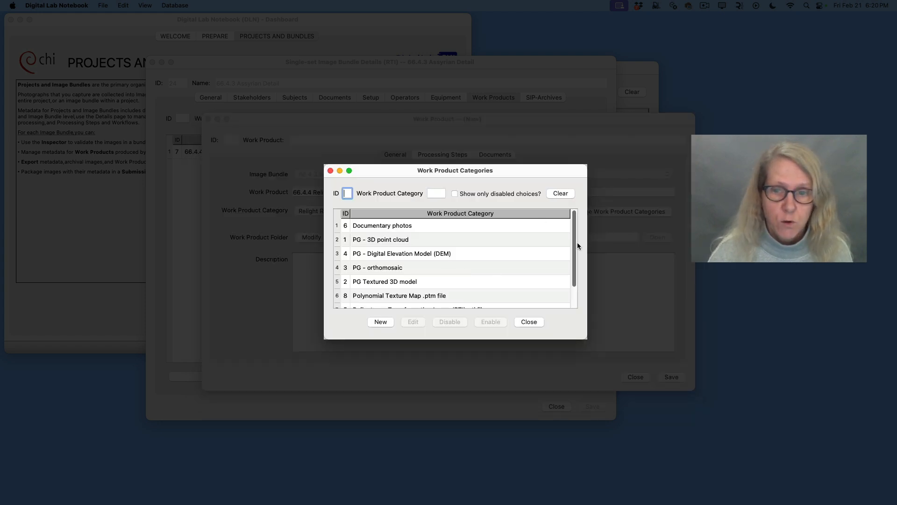
{"action": "left_click_drag", "start_coordinate": [572, 248], "coordinate": [572, 290]}
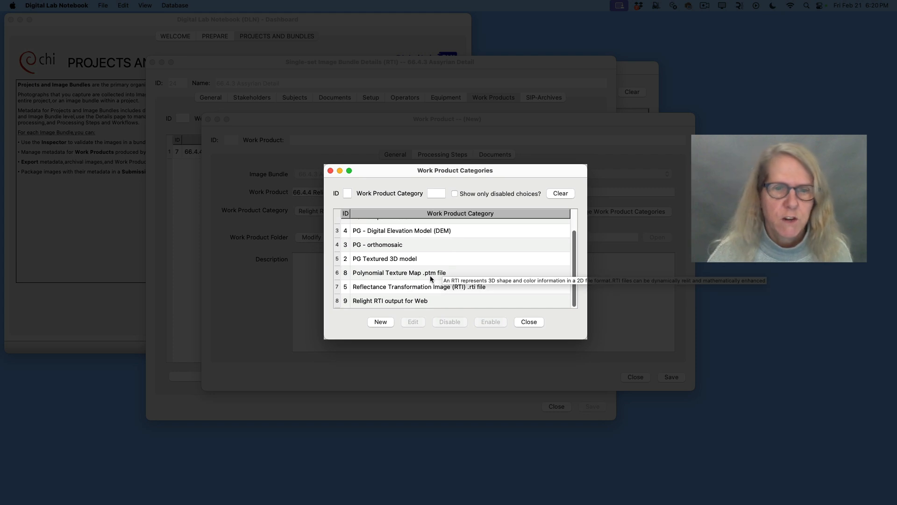
{"action": "left_click", "coordinate": [402, 301]}
{"action": "double_click", "coordinate": [401, 302]}
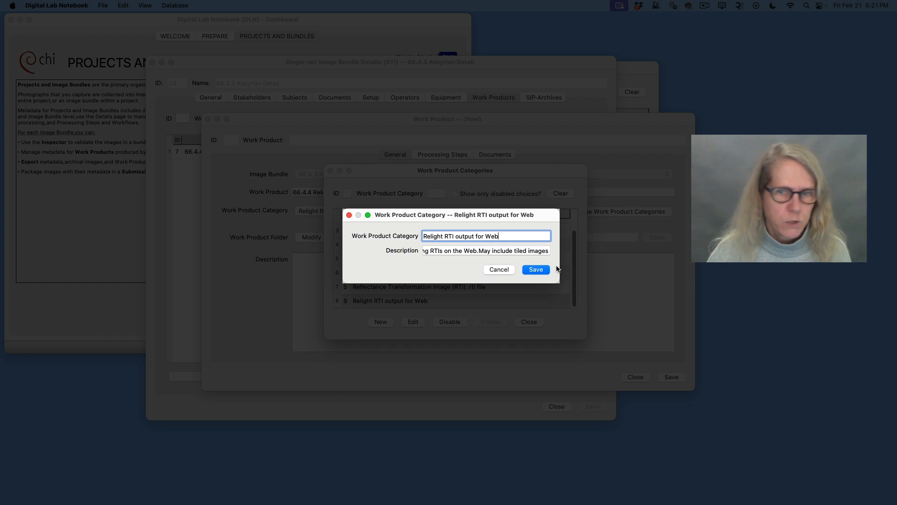
{"action": "left_click", "coordinate": [499, 270]}
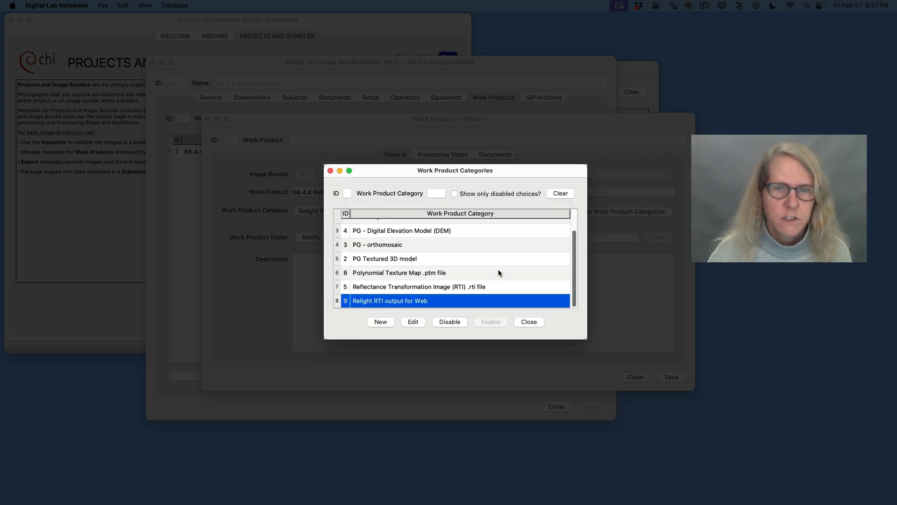
{"action": "left_click", "coordinate": [330, 171]}
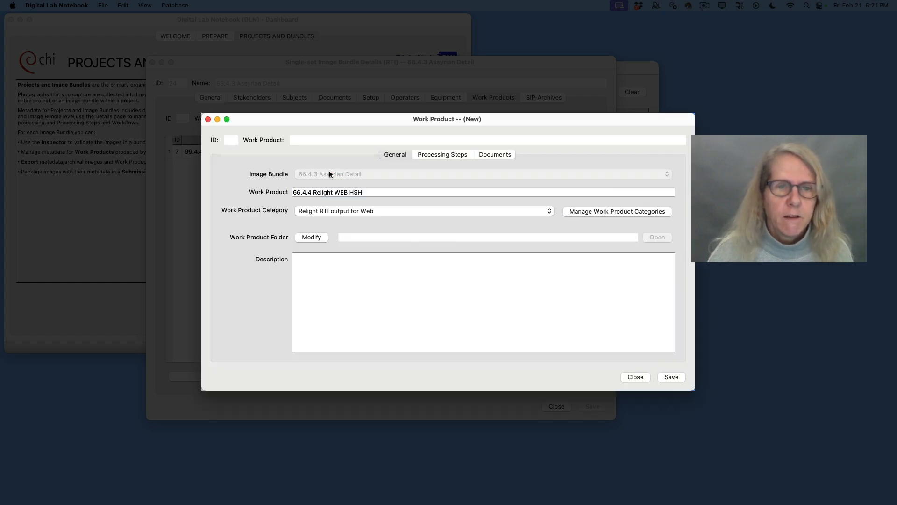
Step: Set the work product folder to "66_4_3-detail-WEB-HSH" inside finished-files
{"action": "left_click", "coordinate": [311, 237]}
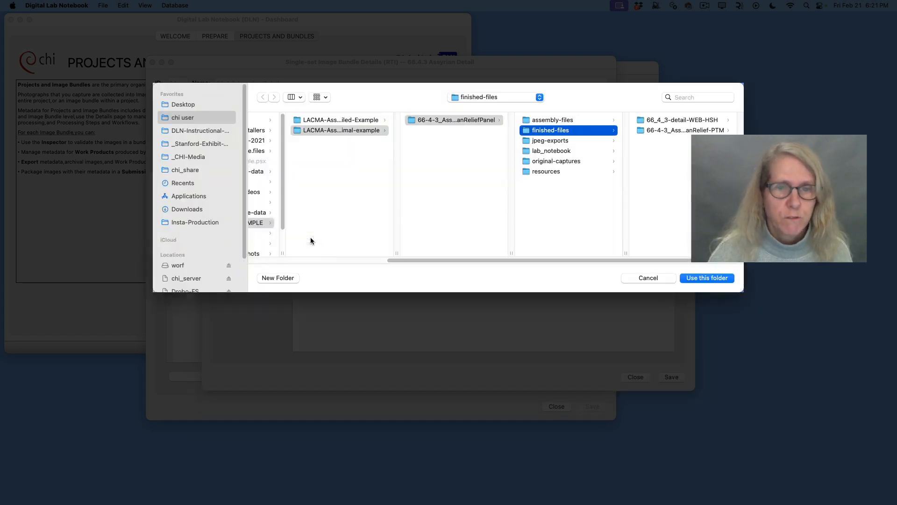
{"action": "left_click", "coordinate": [657, 120]}
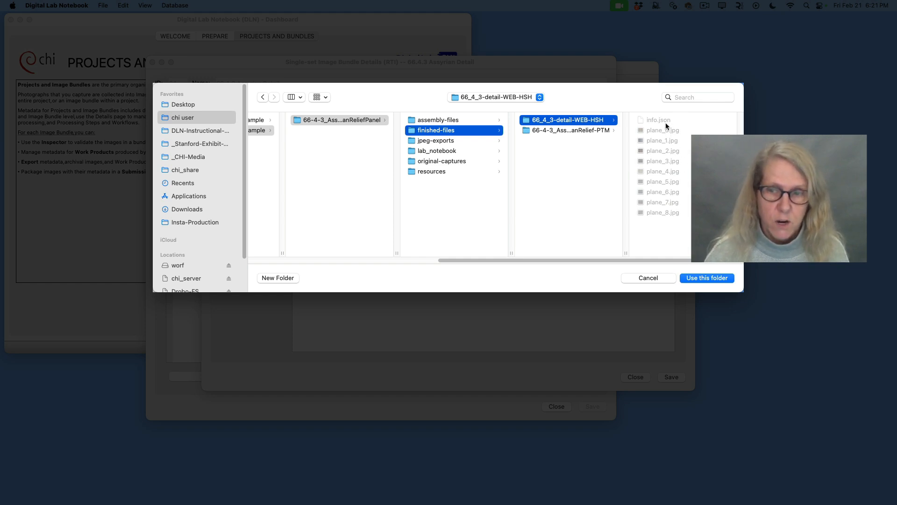
{"action": "left_click", "coordinate": [708, 278]}
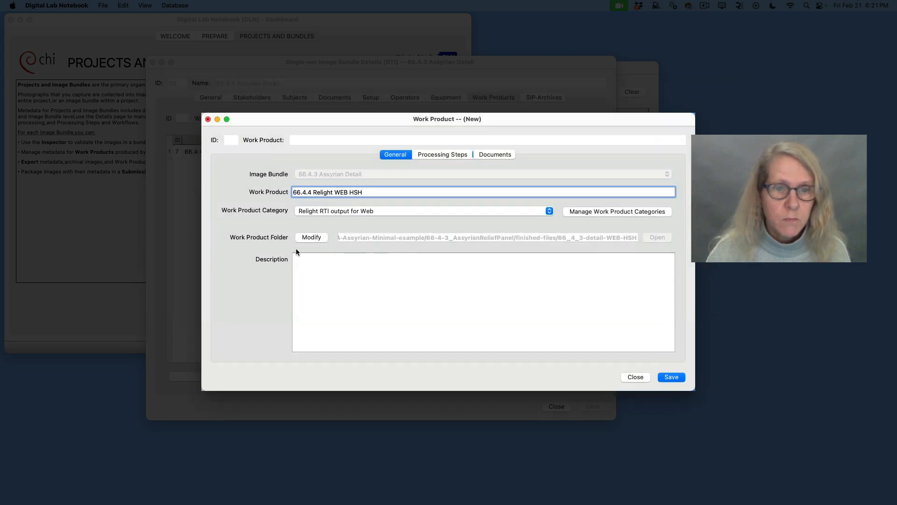
Step: Enter the description "Cropped relight file for Web built with RelightLab and using the HSH algorithm" and save the work product
{"action": "left_click", "coordinate": [306, 267]}
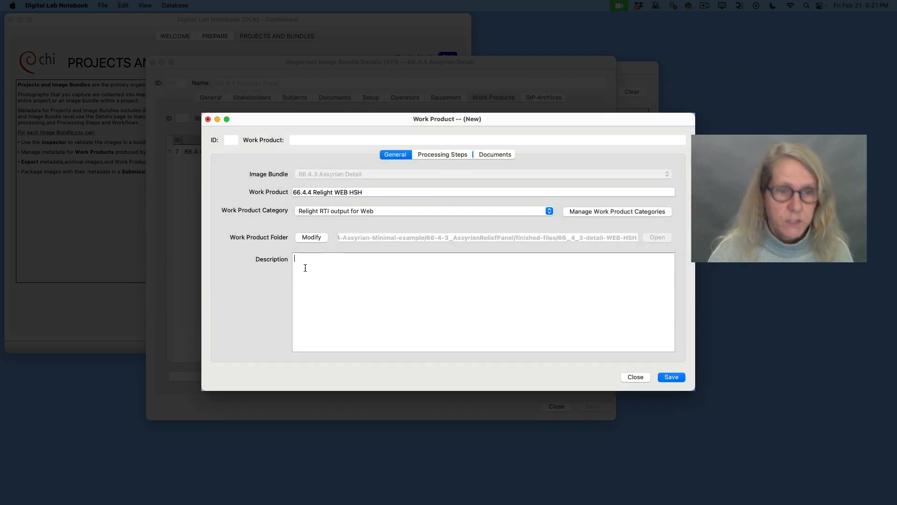
{"action": "type", "text": "Cropped relight file for Web built with RelightLab and using the HSH algorithm"}
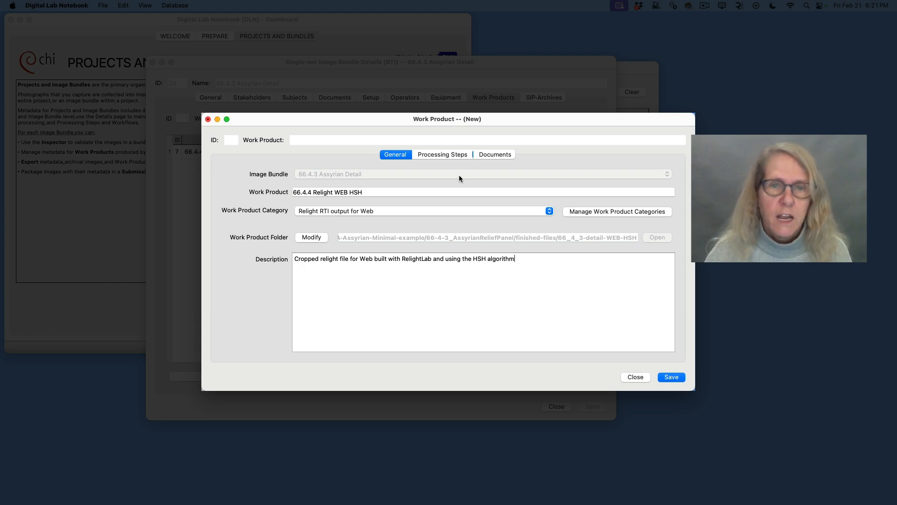
{"action": "left_click", "coordinate": [440, 155]}
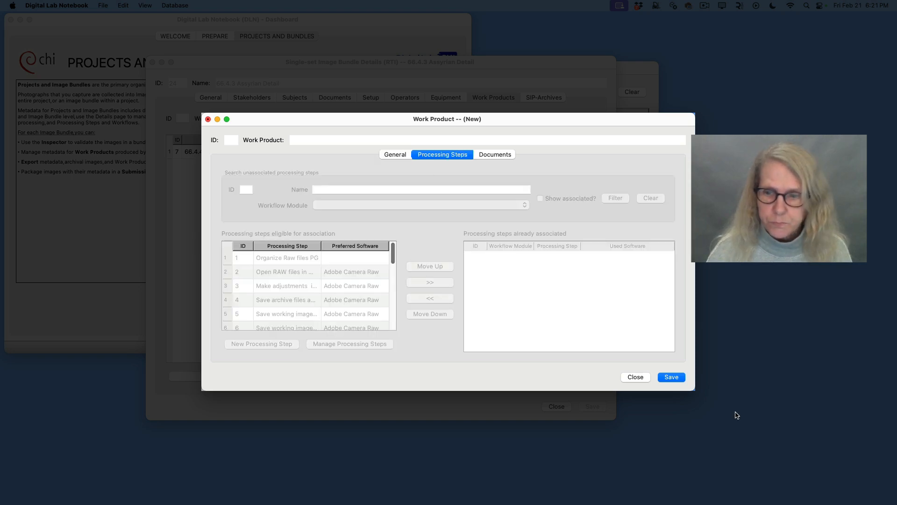
{"action": "left_click", "coordinate": [671, 377]}
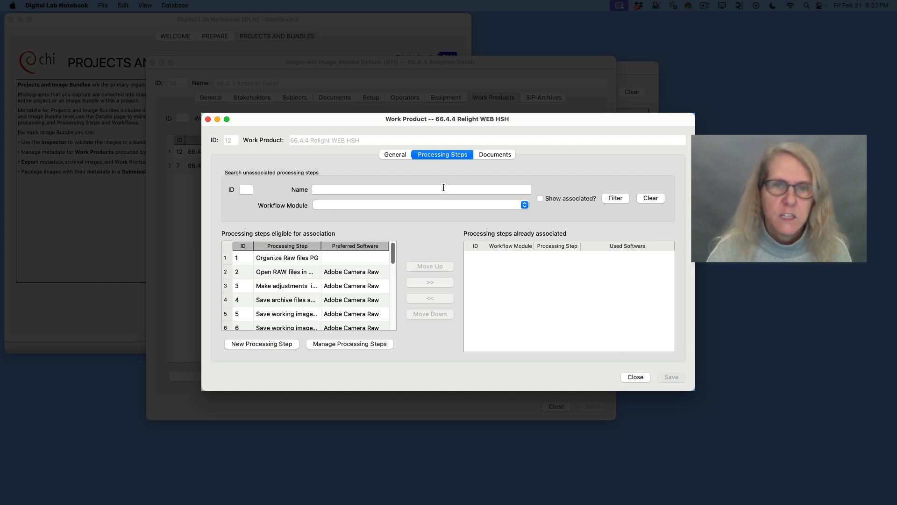
Step: Filter the eligible processing steps by the "RTI - RAW image proceesing" workflow module and associate all of them with the work product
{"action": "left_click", "coordinate": [524, 206]}
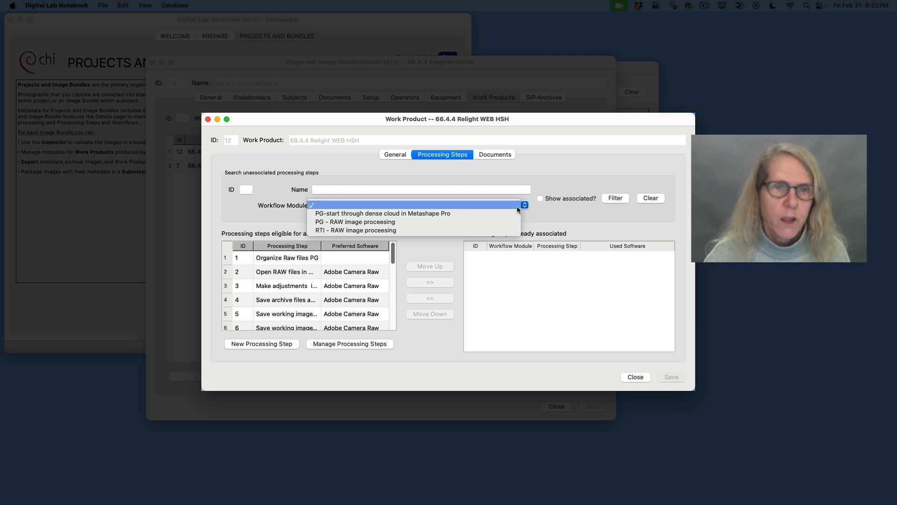
{"action": "left_click", "coordinate": [353, 230]}
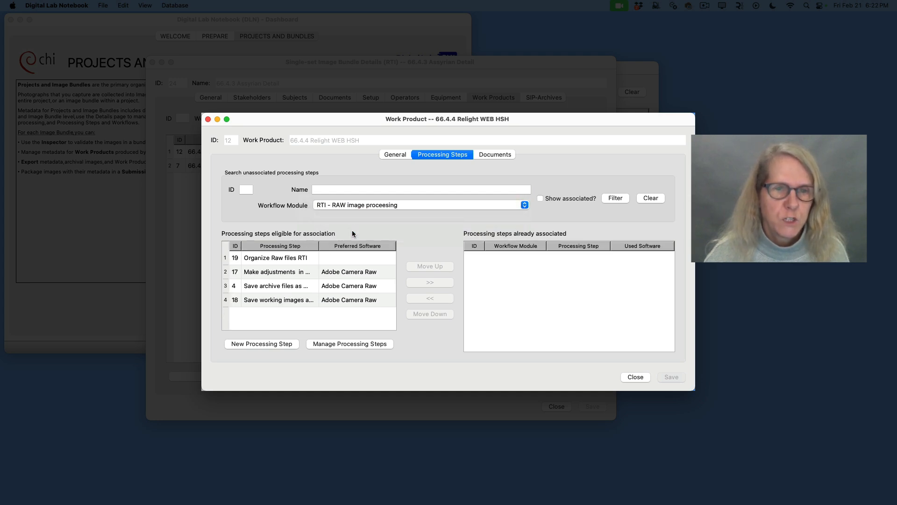
{"action": "left_click", "coordinate": [269, 260]}
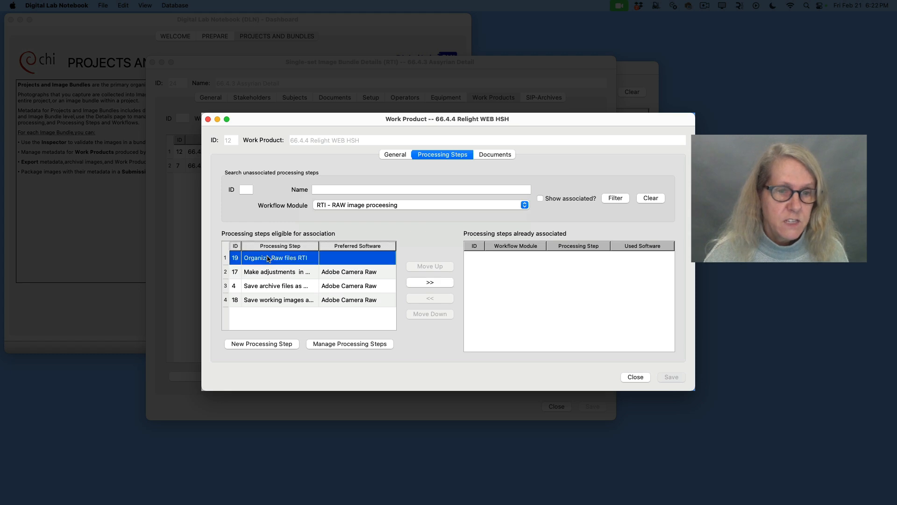
{"action": "left_click", "coordinate": [272, 301], "text": "shift"}
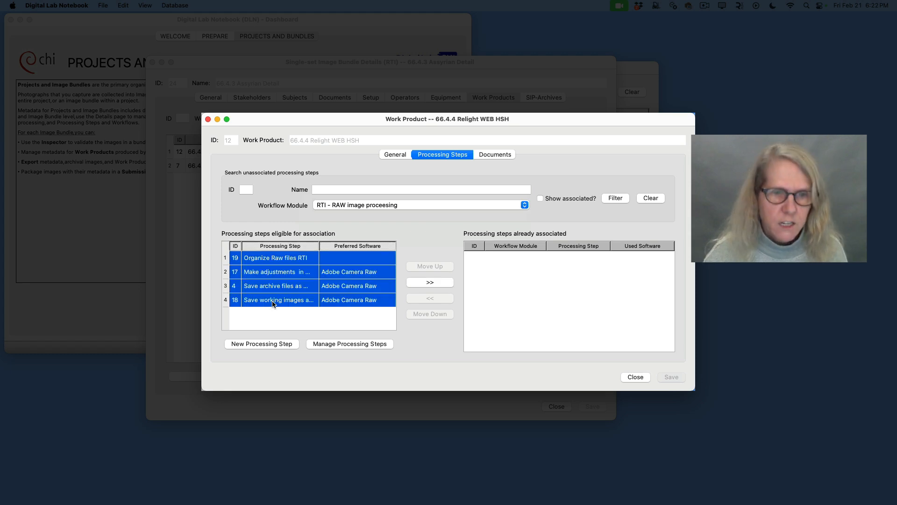
{"action": "left_click", "coordinate": [438, 283]}
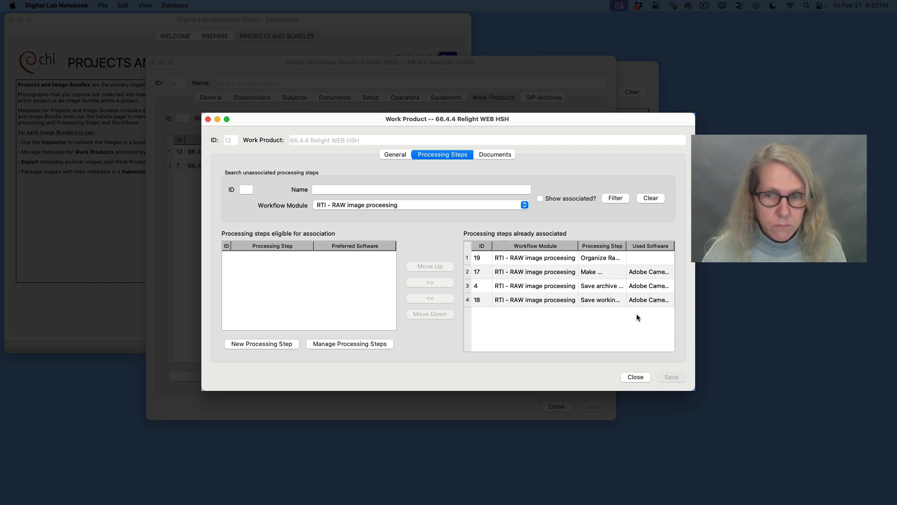
Step: Remove the workflow module filter, search the eligible steps by the name "RTI", and associate the HSH-based RelightLab step with the work product
{"action": "left_click", "coordinate": [524, 205]}
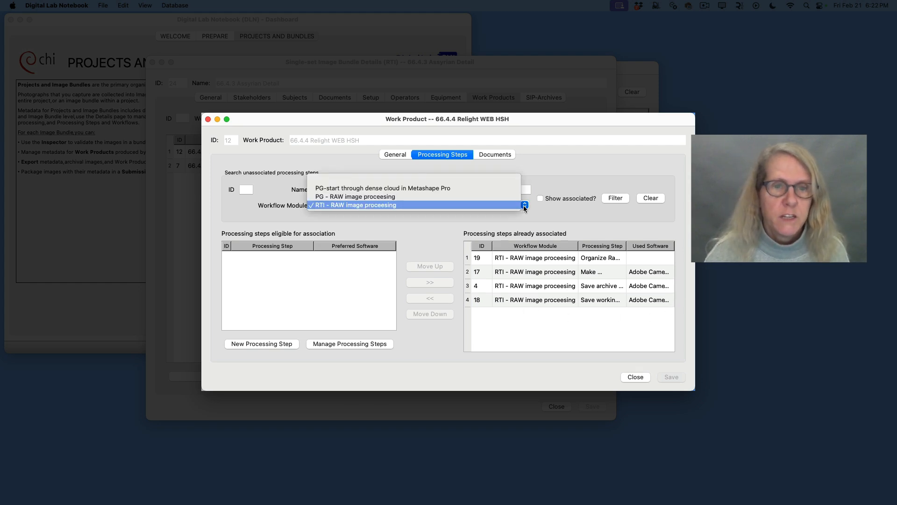
{"action": "left_click", "coordinate": [423, 181]}
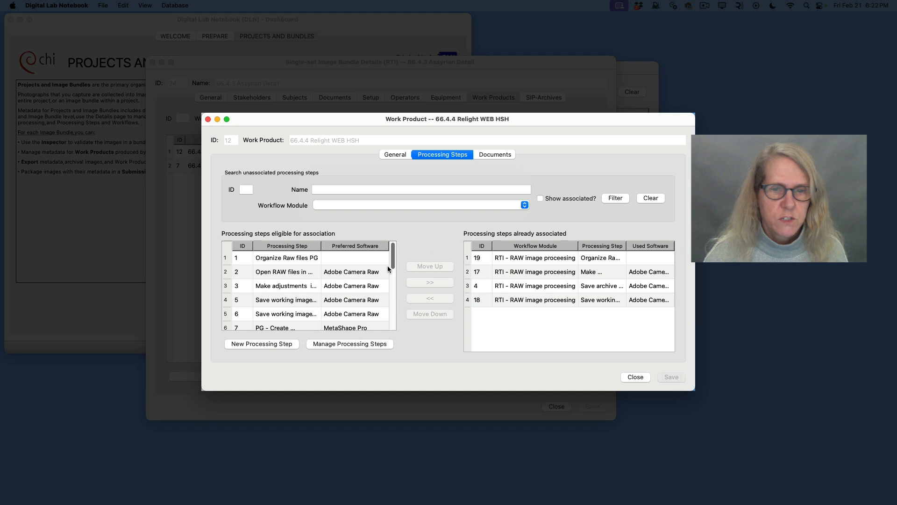
{"action": "left_click", "coordinate": [346, 191]}
{"action": "type", "text": "RTI"}
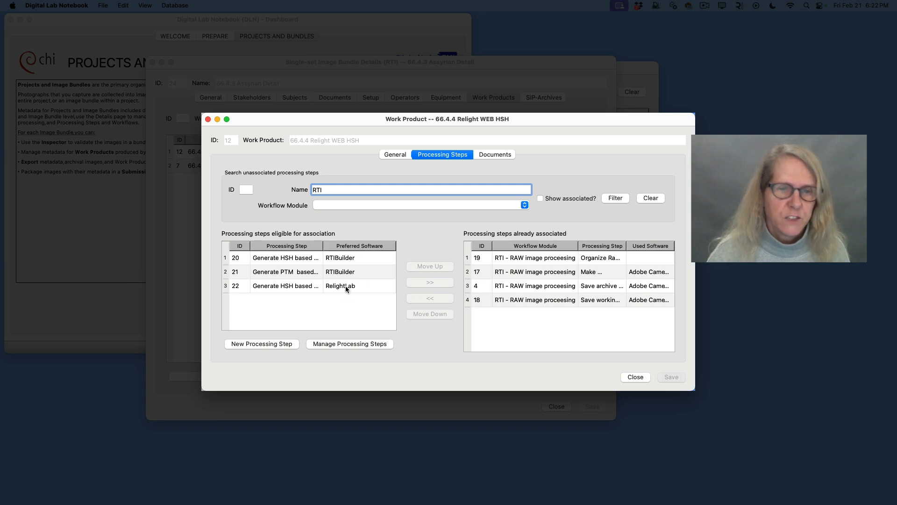
{"action": "left_click", "coordinate": [346, 286]}
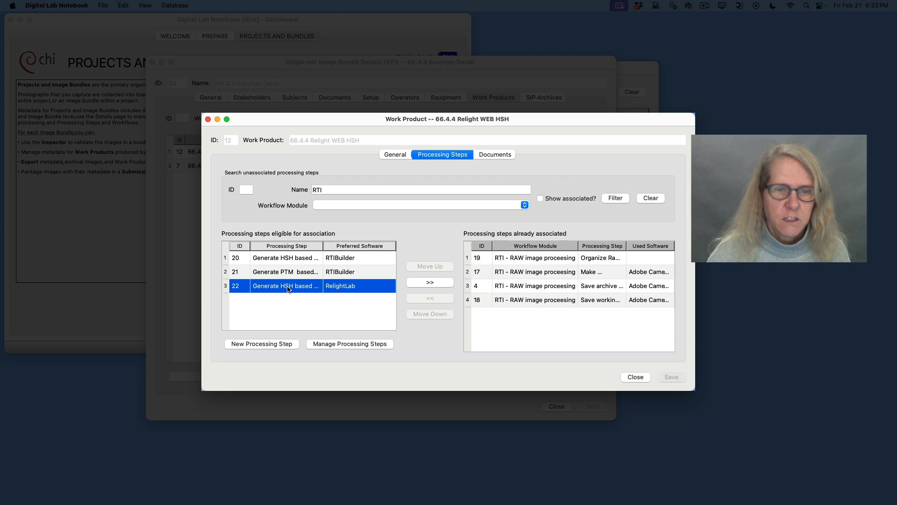
{"action": "left_click", "coordinate": [439, 283]}
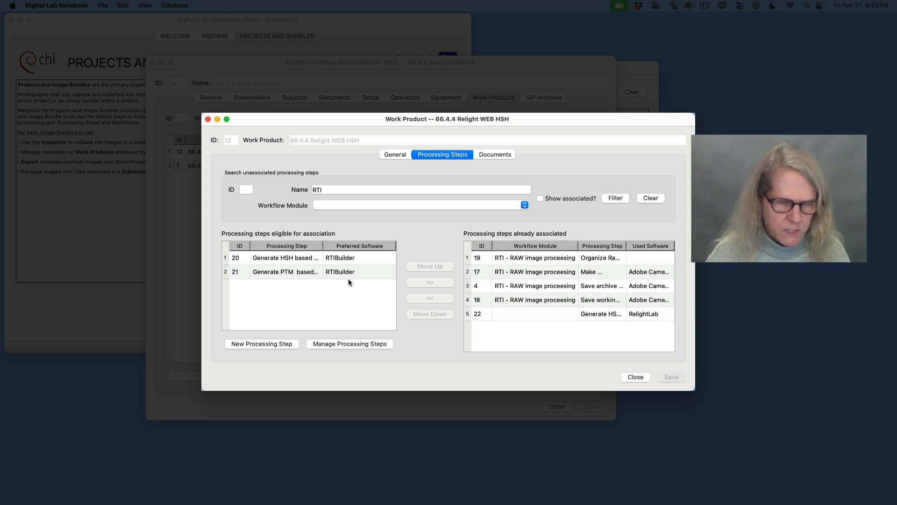
Step: Open the details of the "Generate HSH based RTI in RelightLab" processing step from the Processing Steps overview
{"action": "left_click", "coordinate": [346, 344]}
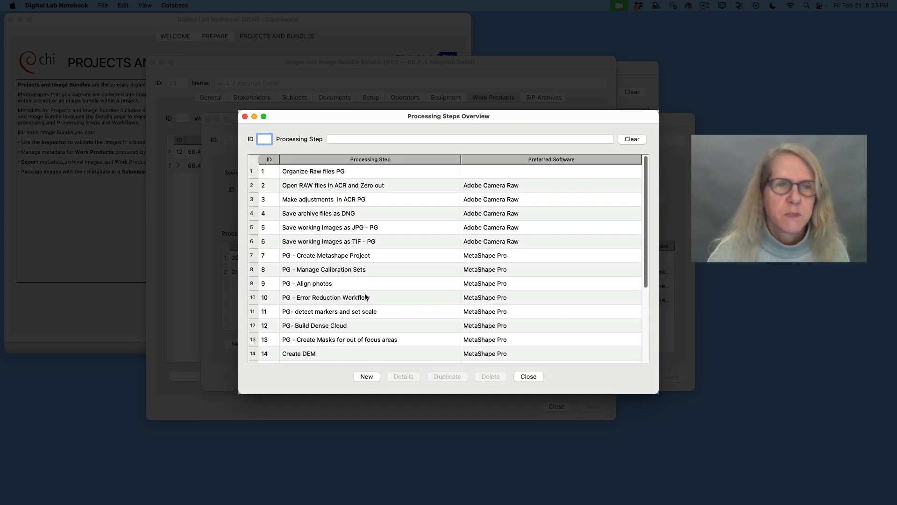
{"action": "scroll", "coordinate": [367, 297], "scroll_direction": "down", "scroll_amount": 5}
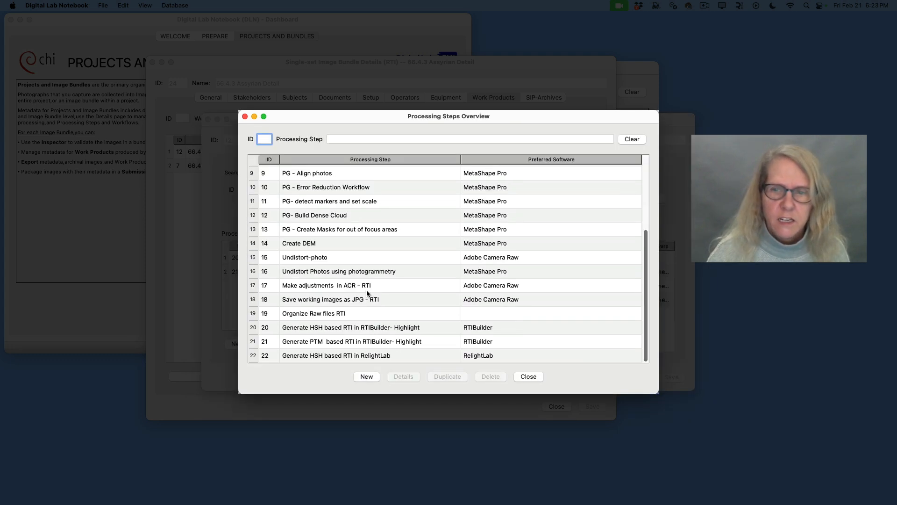
{"action": "double_click", "coordinate": [351, 355]}
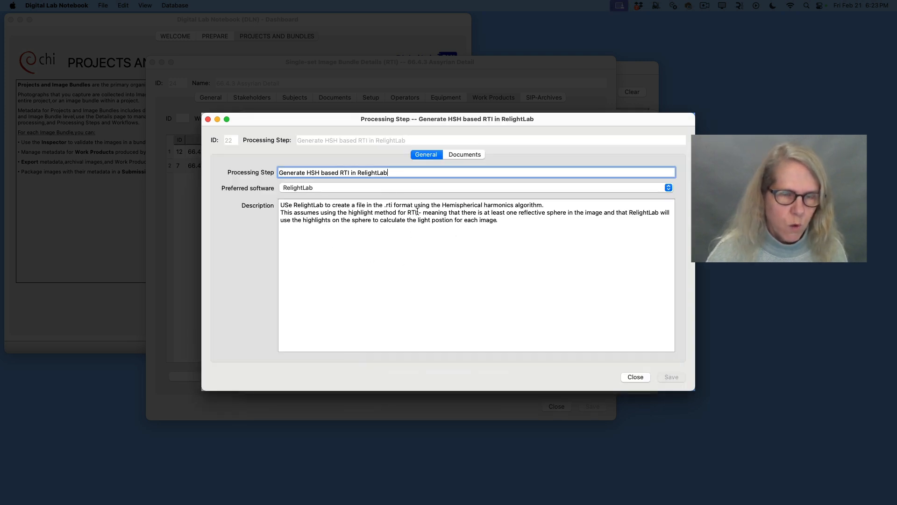
Step: Close the RelightLab processing step's details and the Processing Steps Overview to return to the work product
{"action": "left_click", "coordinate": [636, 376]}
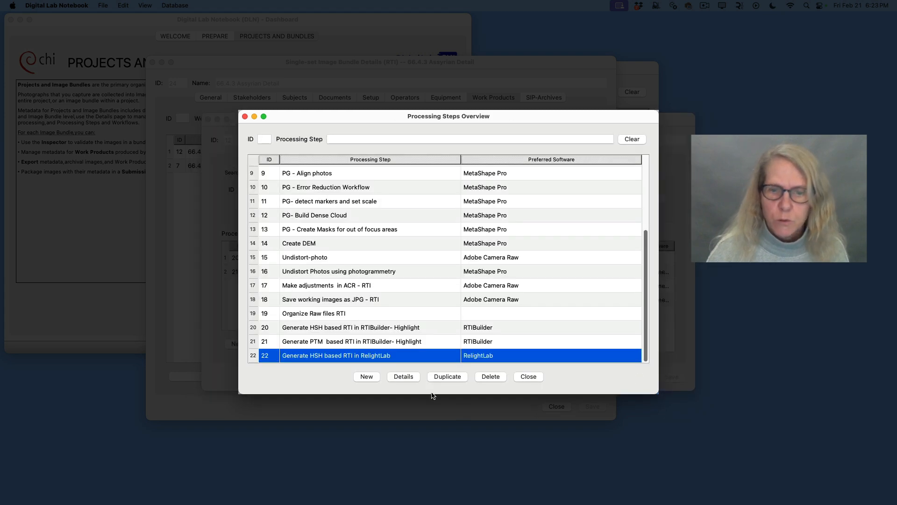
{"action": "left_click", "coordinate": [245, 117]}
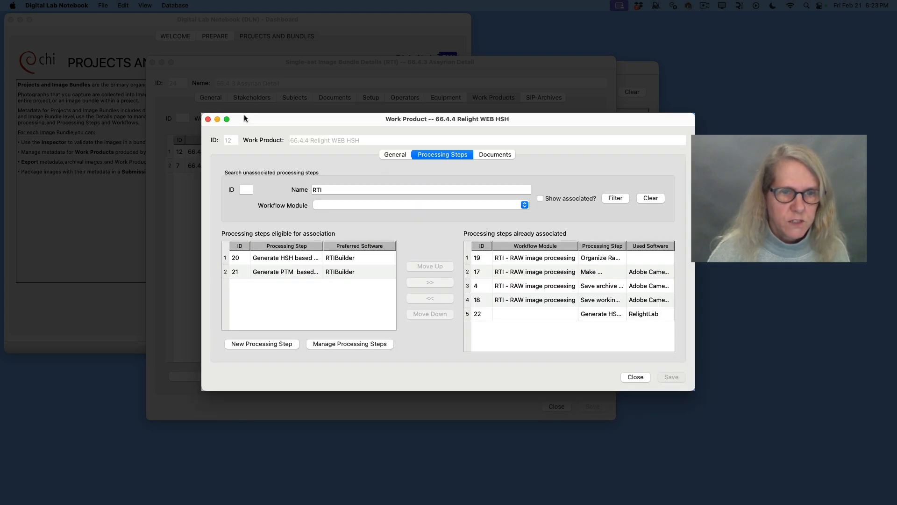
Step: Inspect the description and associated processing steps of the "RTI - RAW image proceesing" workflow module, then return to the work product
{"action": "left_click", "coordinate": [74, 229]}
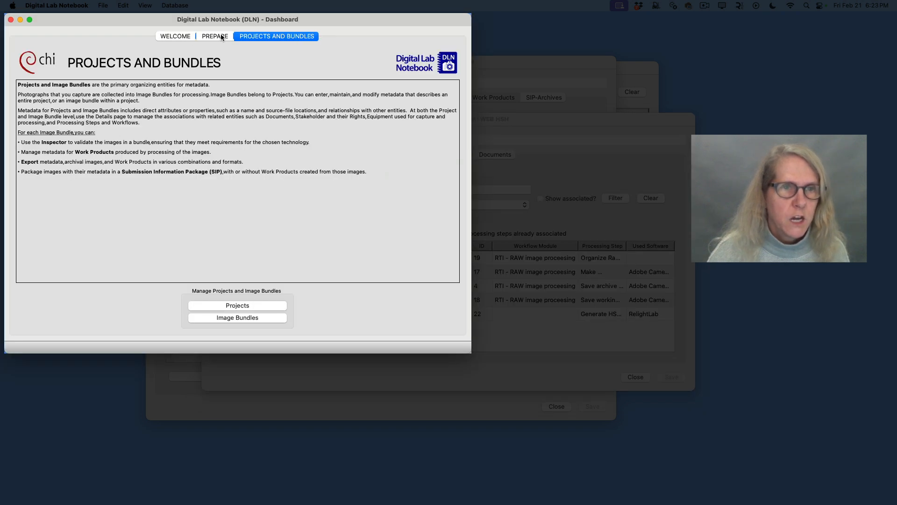
{"action": "left_click", "coordinate": [209, 36]}
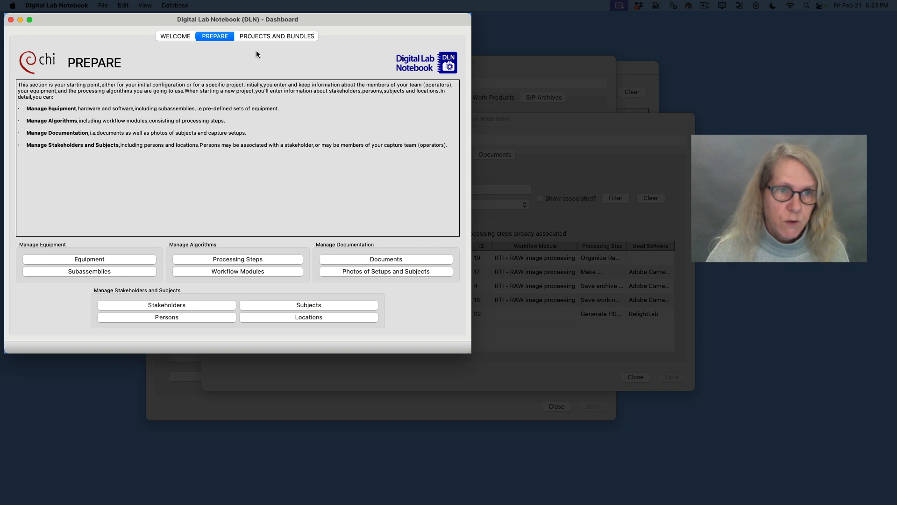
{"action": "left_click", "coordinate": [239, 271]}
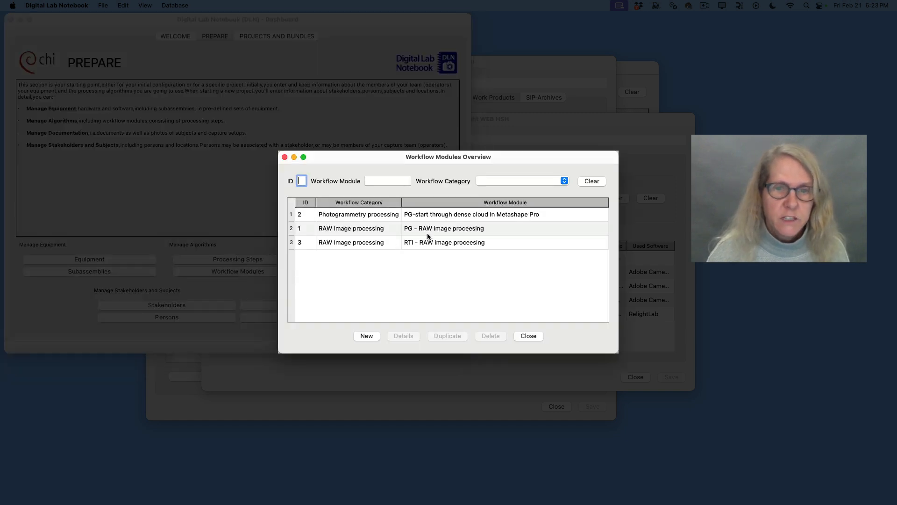
{"action": "double_click", "coordinate": [359, 242]}
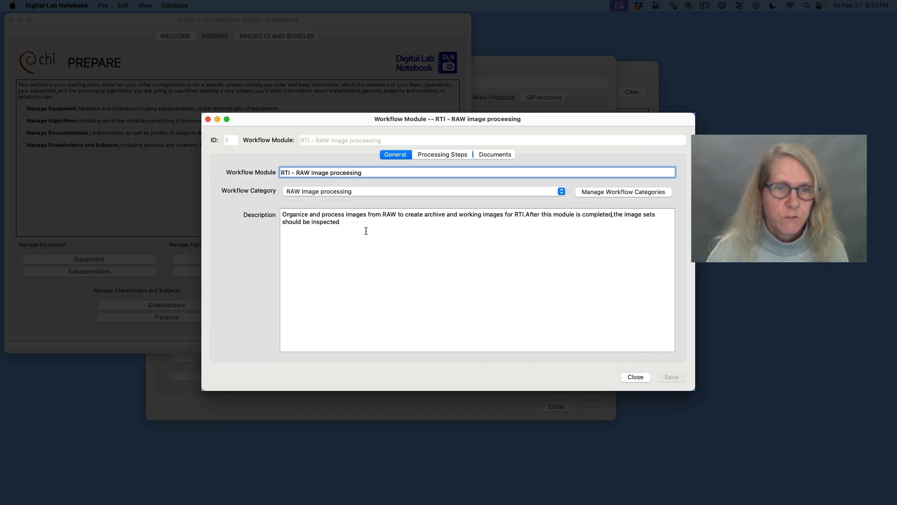
{"action": "left_click", "coordinate": [432, 154]}
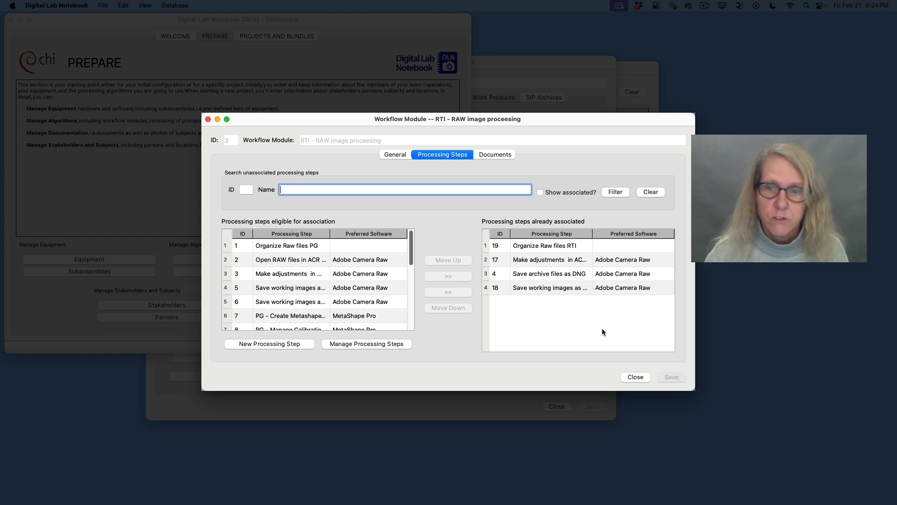
{"action": "left_click", "coordinate": [635, 378]}
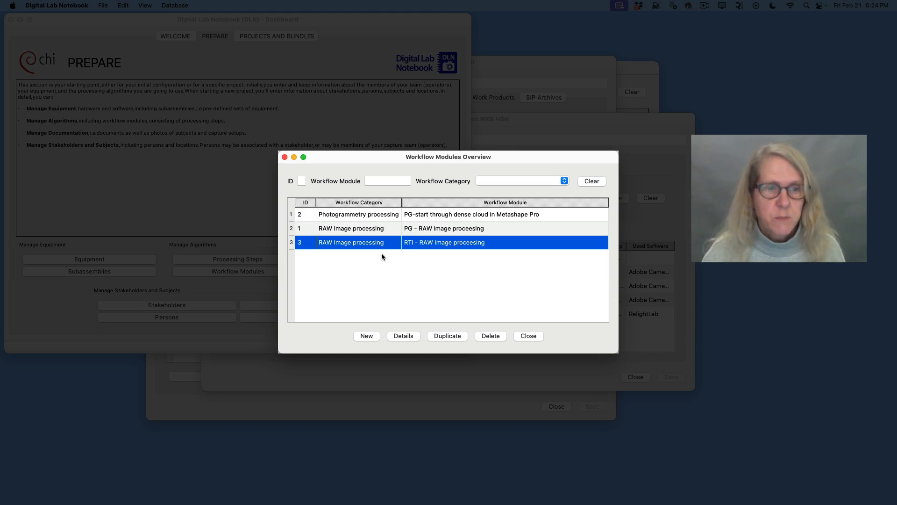
{"action": "left_click", "coordinate": [284, 157]}
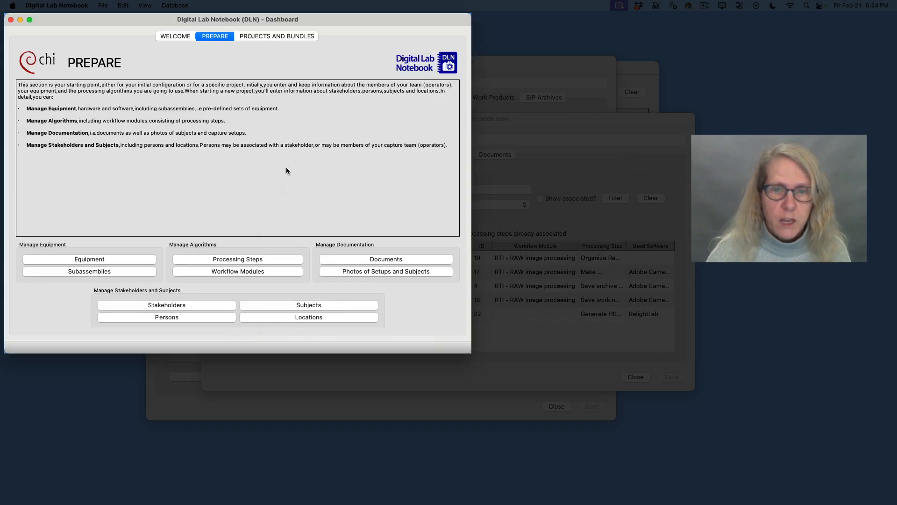
{"action": "left_click", "coordinate": [513, 384]}
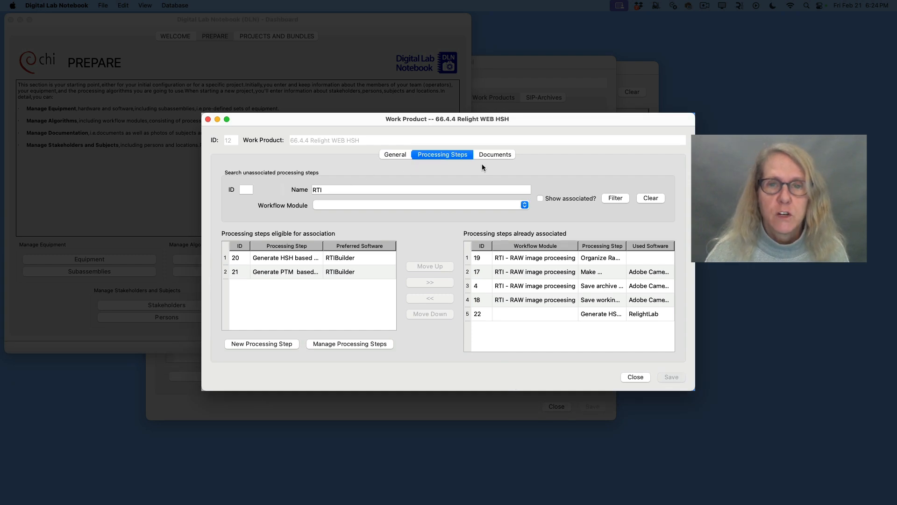
Step: Review the general information, processing steps and documents of work product 66.4.4 Relight WEB HSH, and return to the image bundle's work products
{"action": "left_click", "coordinate": [396, 155]}
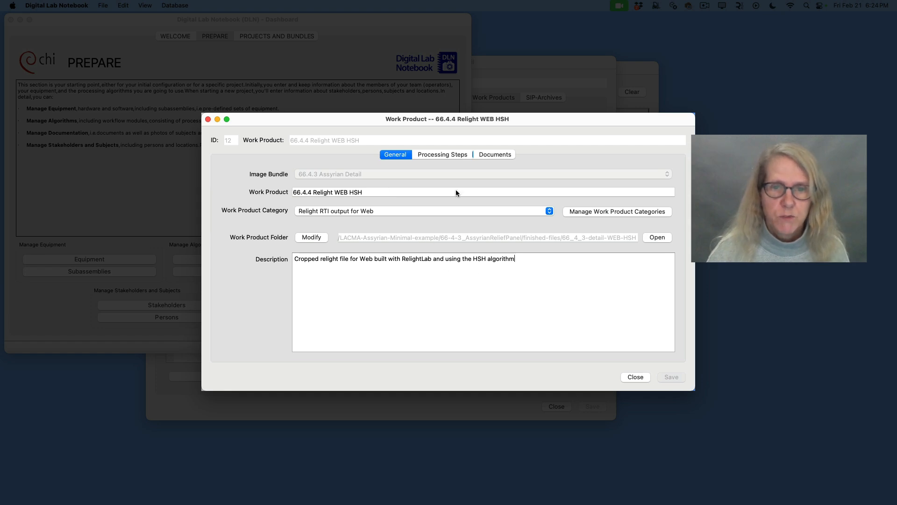
{"action": "left_click", "coordinate": [444, 154]}
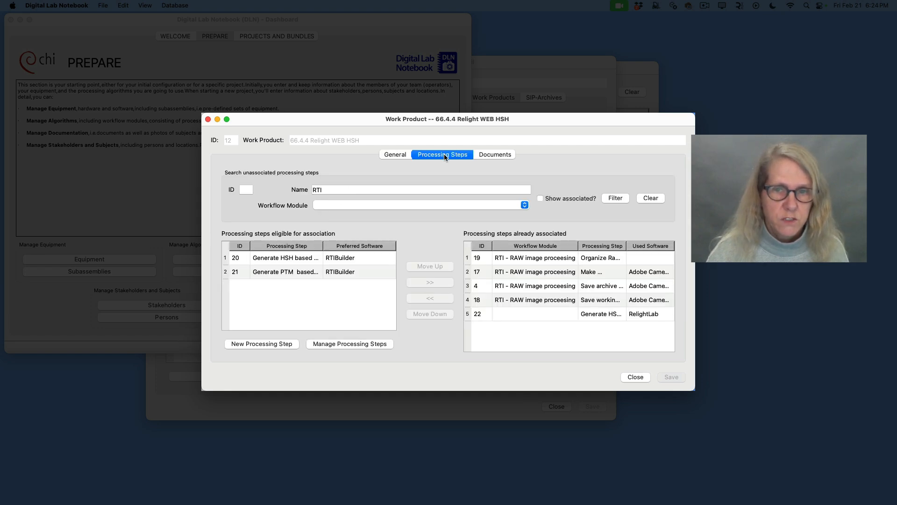
{"action": "left_click", "coordinate": [497, 156]}
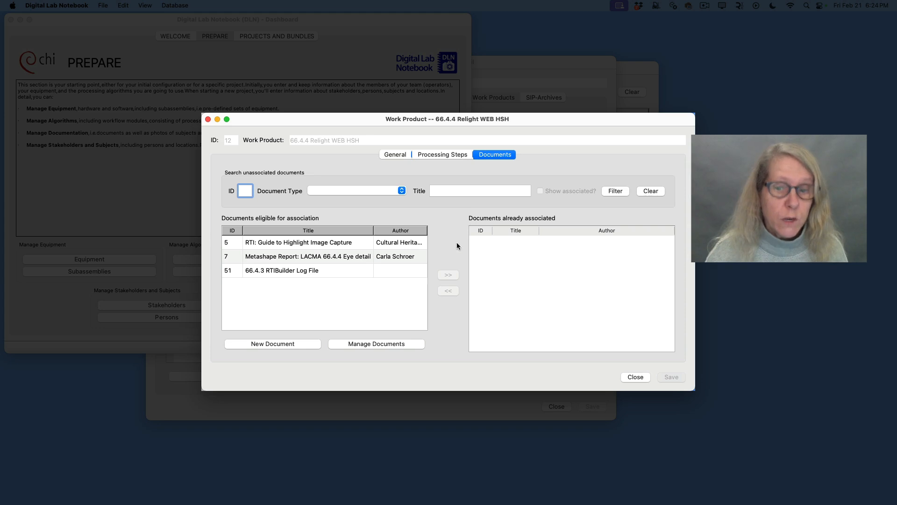
{"action": "left_click", "coordinate": [208, 120]}
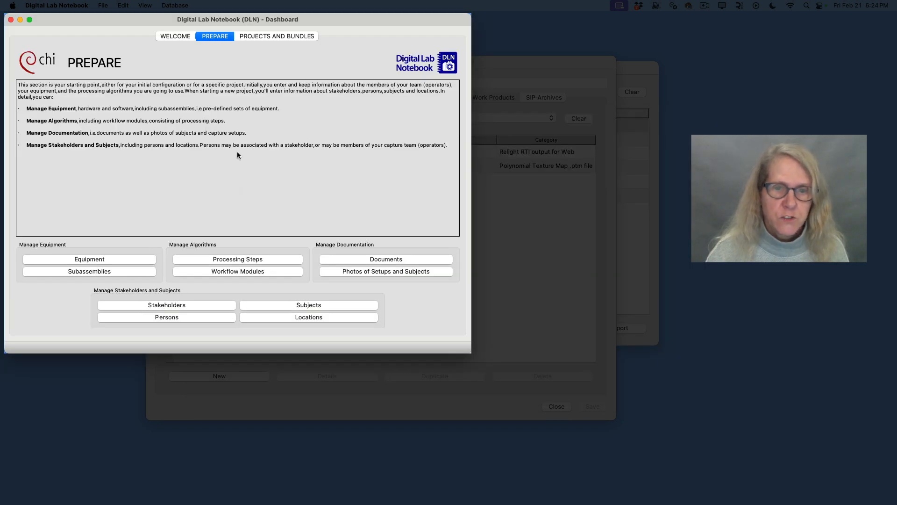
{"action": "left_click", "coordinate": [535, 267]}
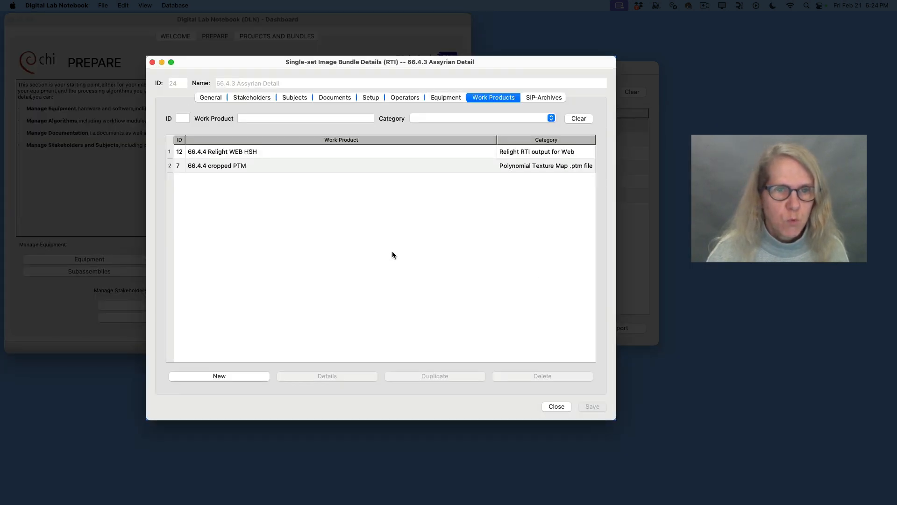